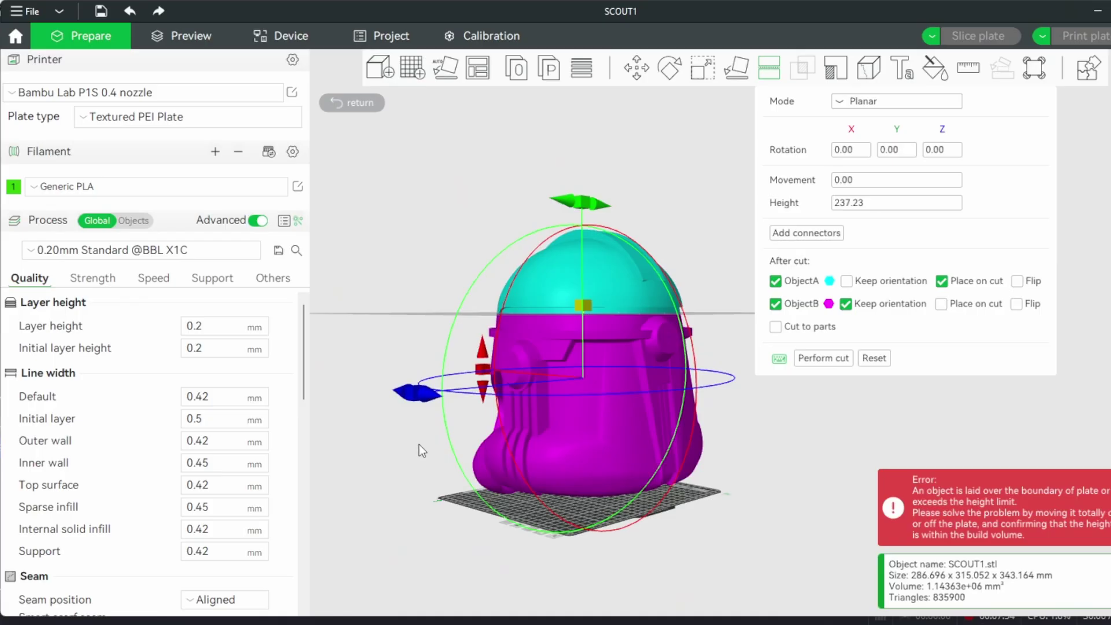
Close the Cut tool so the SCOUT1 helmet sits whole and unsplit on the build plate.
{"action": "left_click_drag", "start_coordinate": [419, 445], "coordinate": [499, 463]}
{"action": "left_click", "coordinate": [806, 233]}
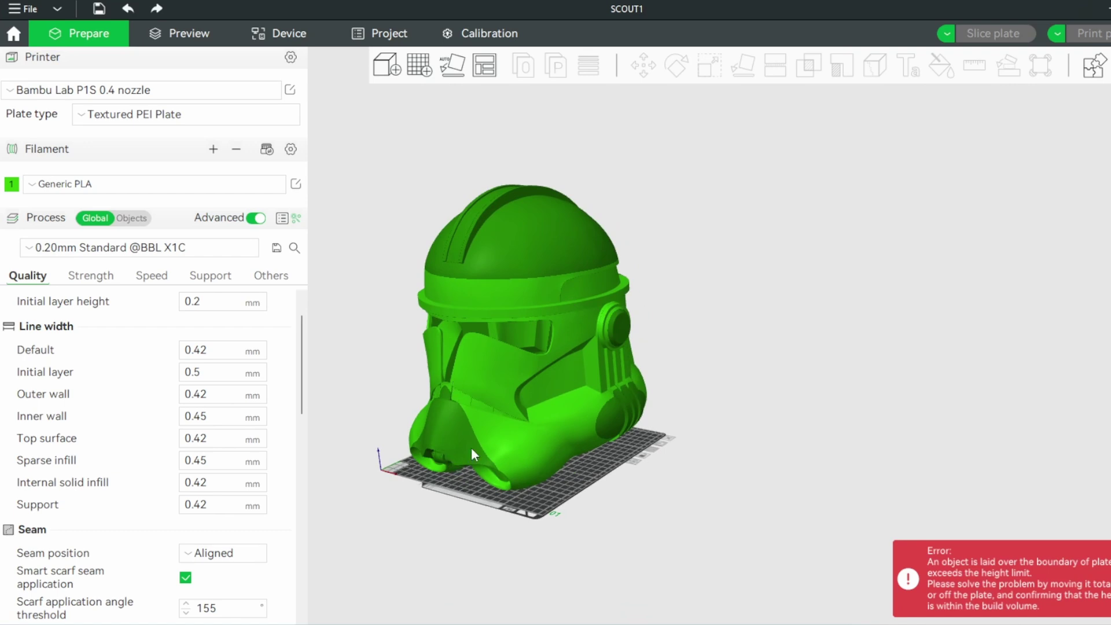
With the helmet selected, move the cut plane down and back up, then tilt it around X.
{"action": "left_click", "coordinate": [533, 255]}
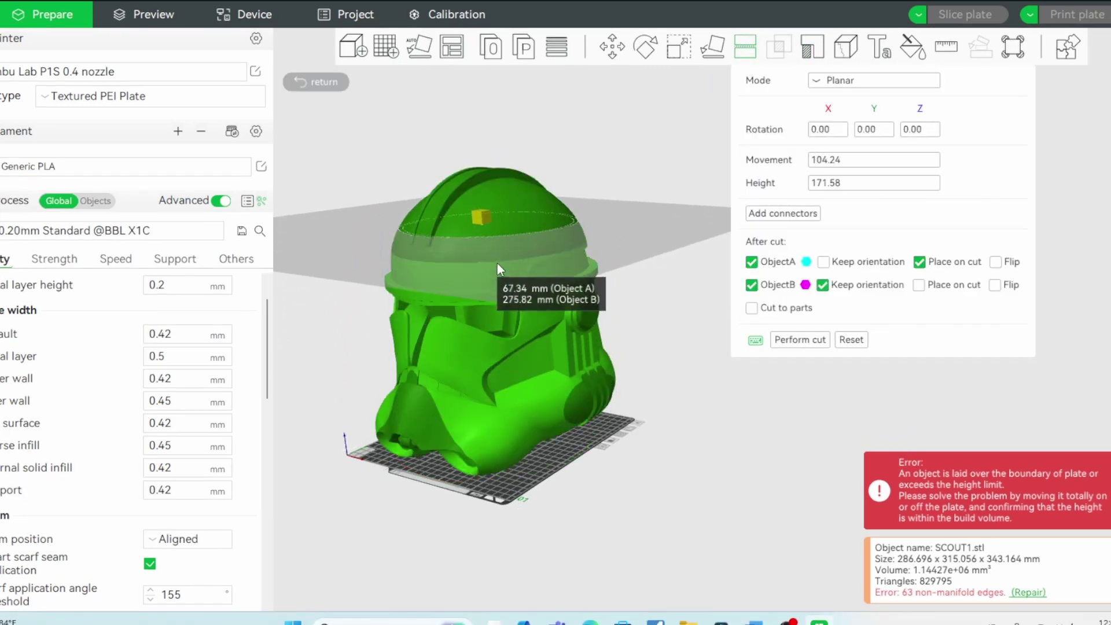
{"action": "left_click_drag", "start_coordinate": [499, 269], "coordinate": [509, 249]}
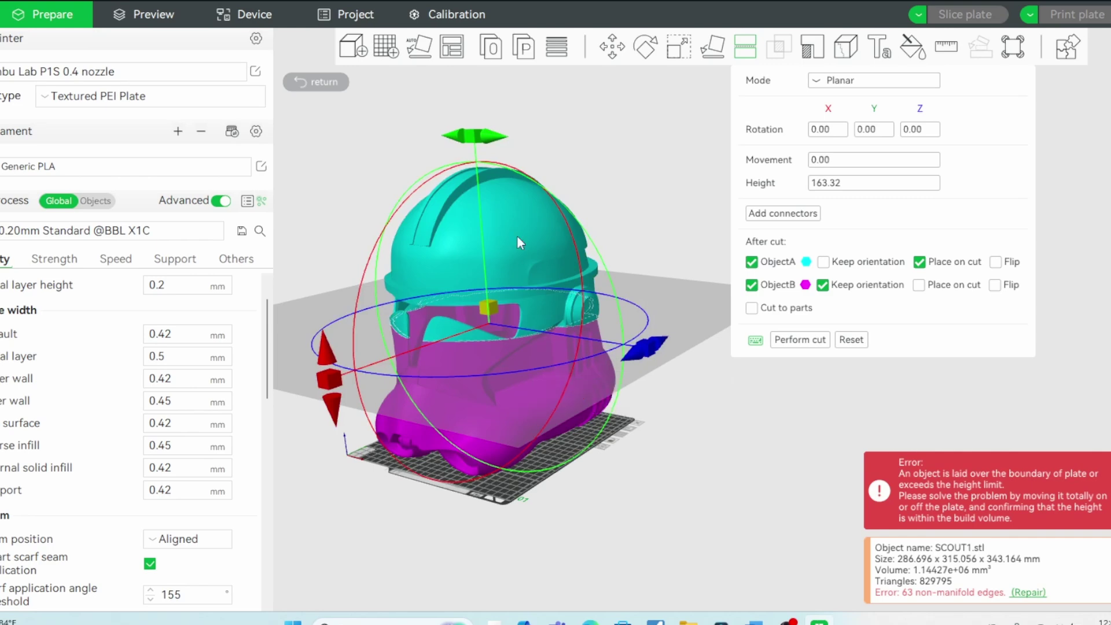
{"action": "mouse_move", "coordinate": [485, 169]}
{"action": "left_mouse_down"}
{"action": "mouse_move", "coordinate": [561, 212]}
{"action": "mouse_move", "coordinate": [481, 256]}
{"action": "mouse_move", "coordinate": [477, 160]}
{"action": "left_mouse_up"}
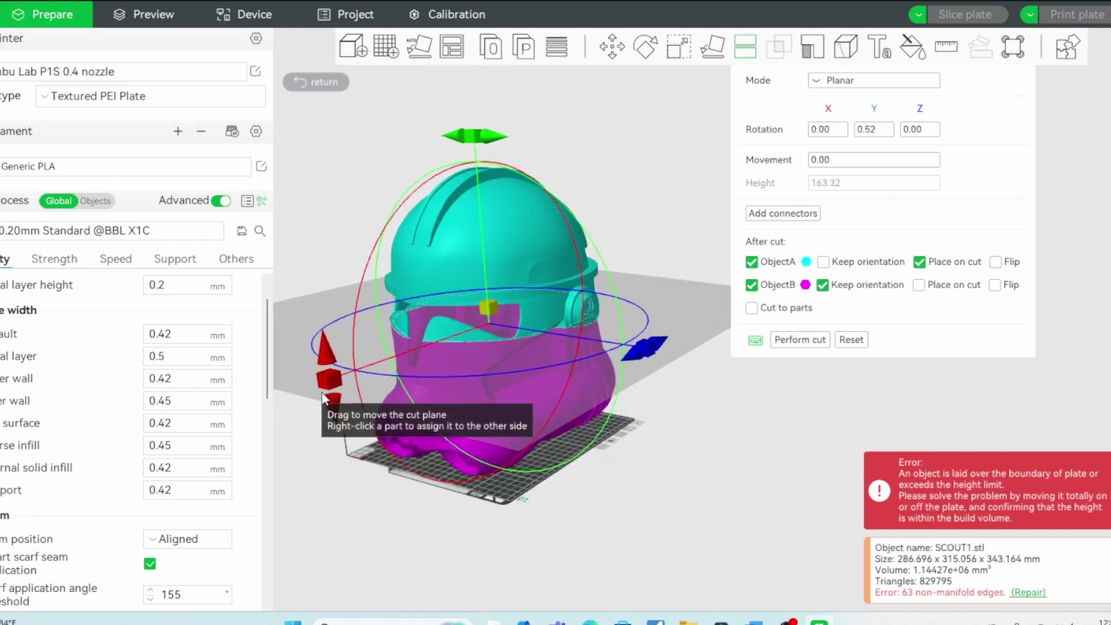
{"action": "left_click_drag", "start_coordinate": [325, 383], "coordinate": [362, 370]}
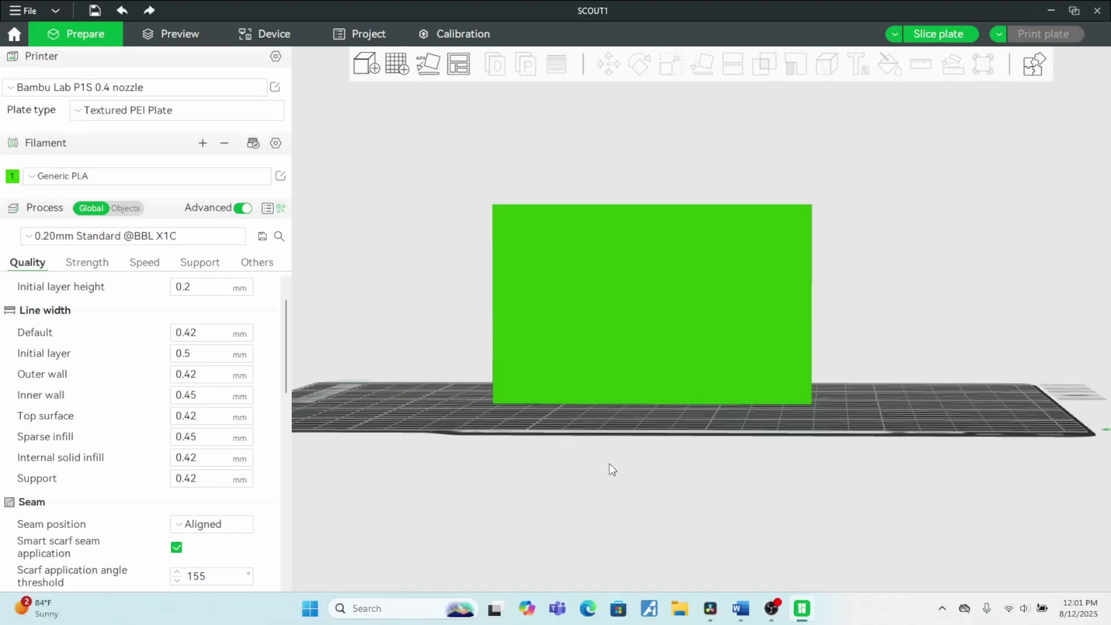
Start cutting the rectangular test block in Dovetail mode.
{"action": "left_click", "coordinate": [685, 336]}
{"action": "left_click_drag", "start_coordinate": [891, 386], "coordinate": [866, 415]}
{"action": "left_click", "coordinate": [733, 65]}
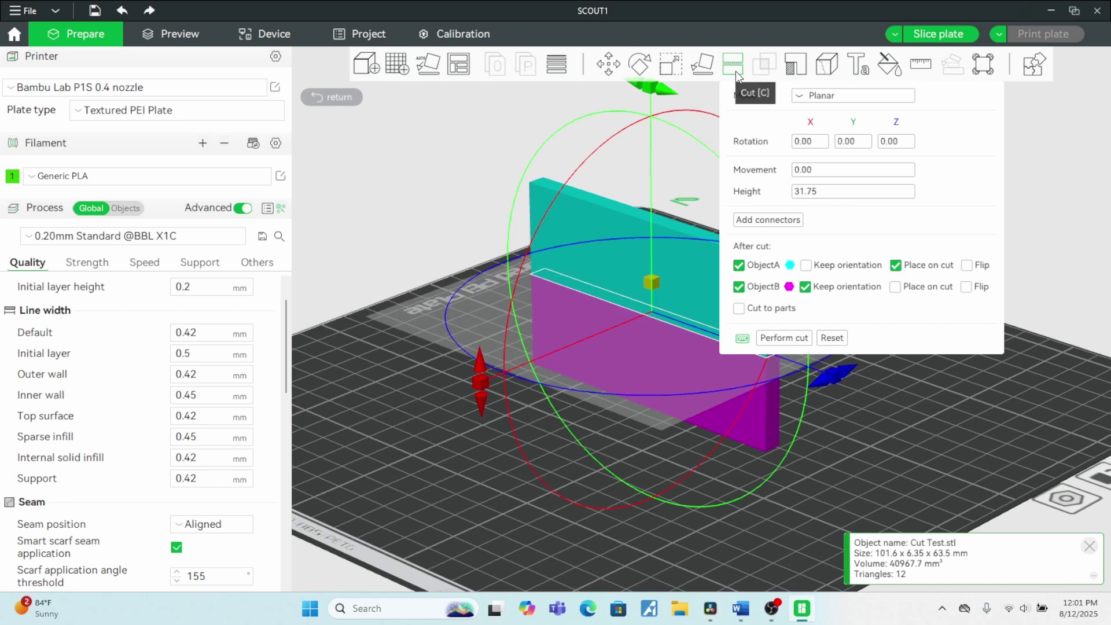
{"action": "left_click", "coordinate": [816, 95]}
{"action": "left_click", "coordinate": [813, 134]}
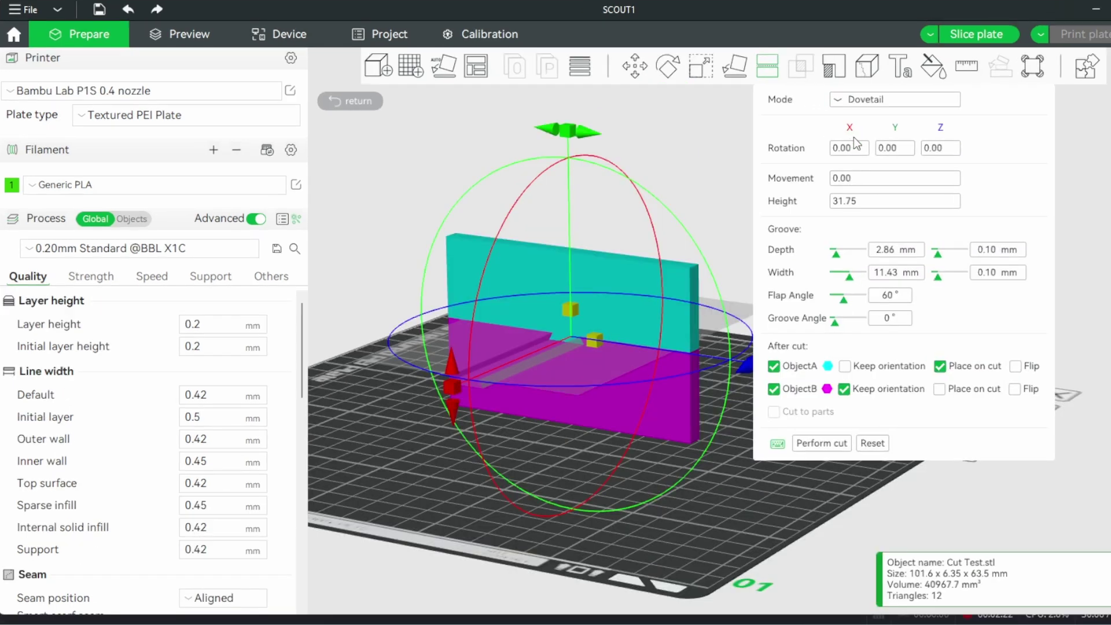
Raise the cut plane and set groove depth 2.95 mm and flap angle 60°.
{"action": "left_click_drag", "start_coordinate": [612, 357], "coordinate": [619, 311]}
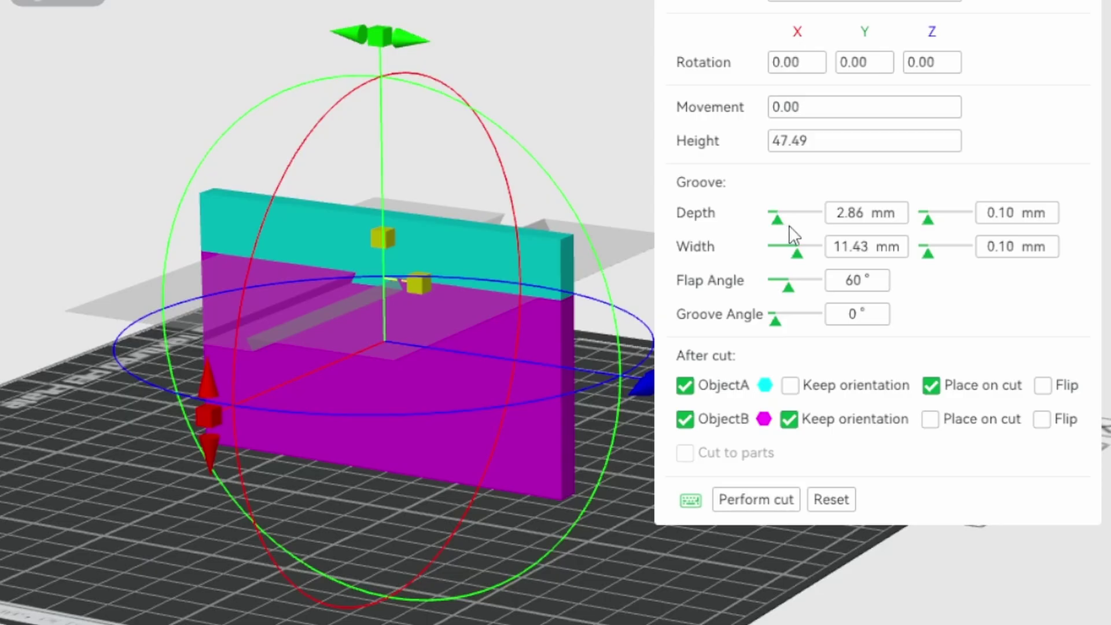
{"action": "left_click_drag", "start_coordinate": [776, 221], "coordinate": [802, 257]}
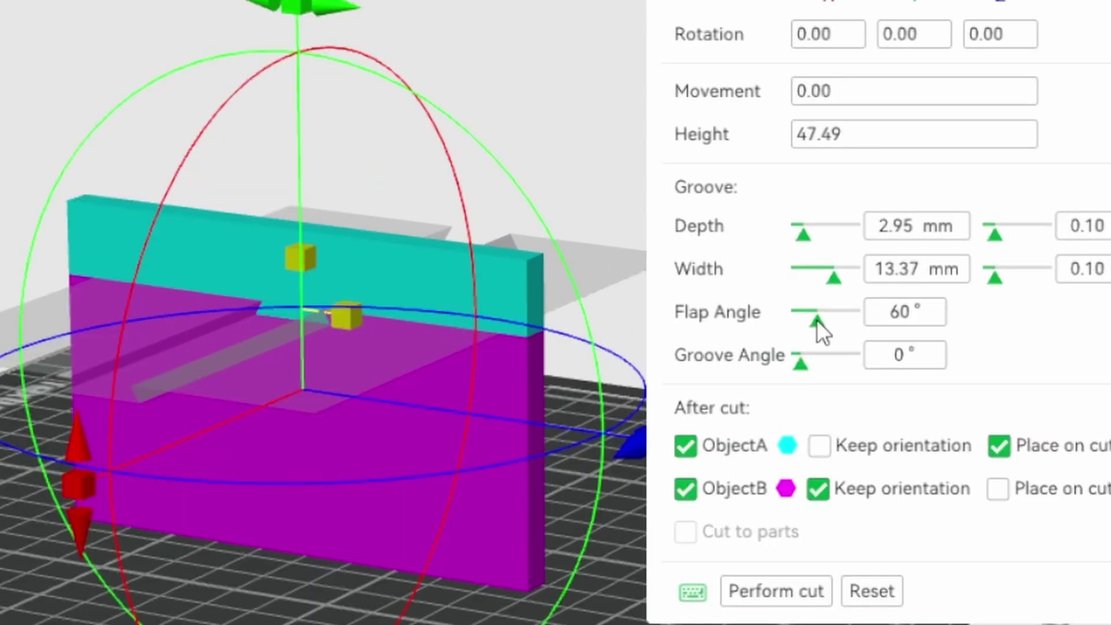
{"action": "left_click_drag", "start_coordinate": [817, 319], "coordinate": [849, 325]}
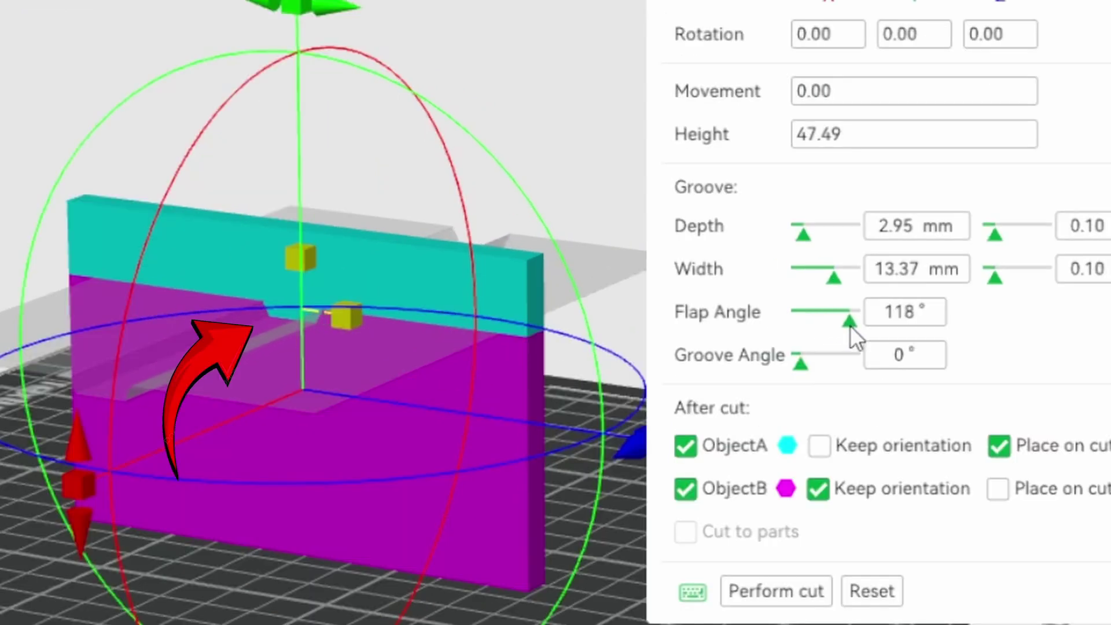
{"action": "left_click_drag", "start_coordinate": [849, 325], "coordinate": [814, 322]}
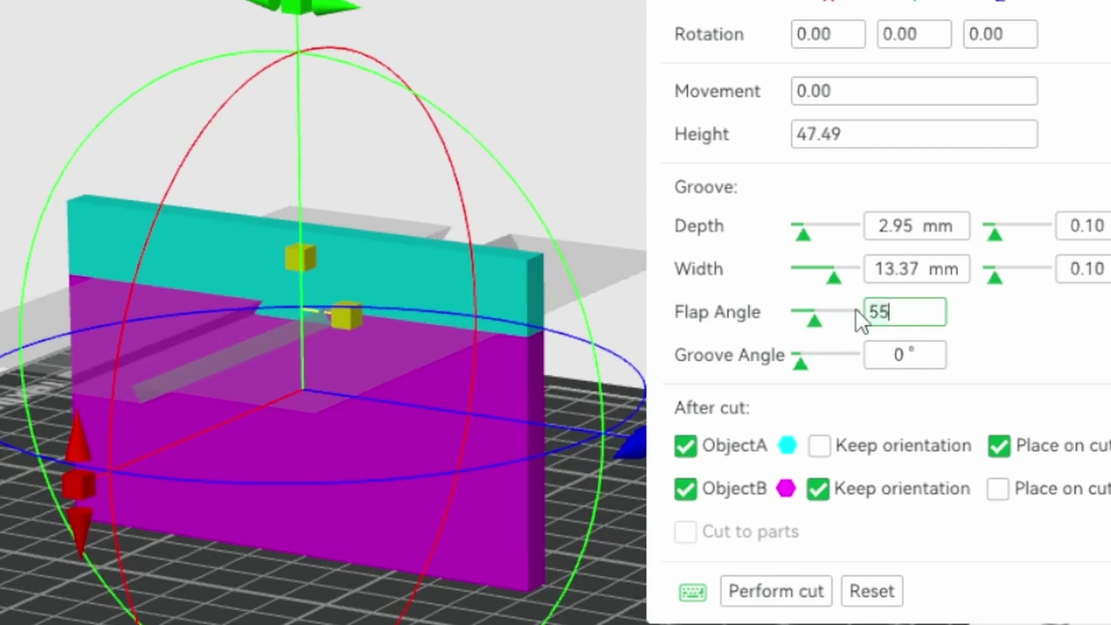
{"action": "key", "text": "BackSpace"}
{"action": "key", "text": "BackSpace"}
{"action": "type", "text": "60"}
{"action": "key", "text": "Return"}
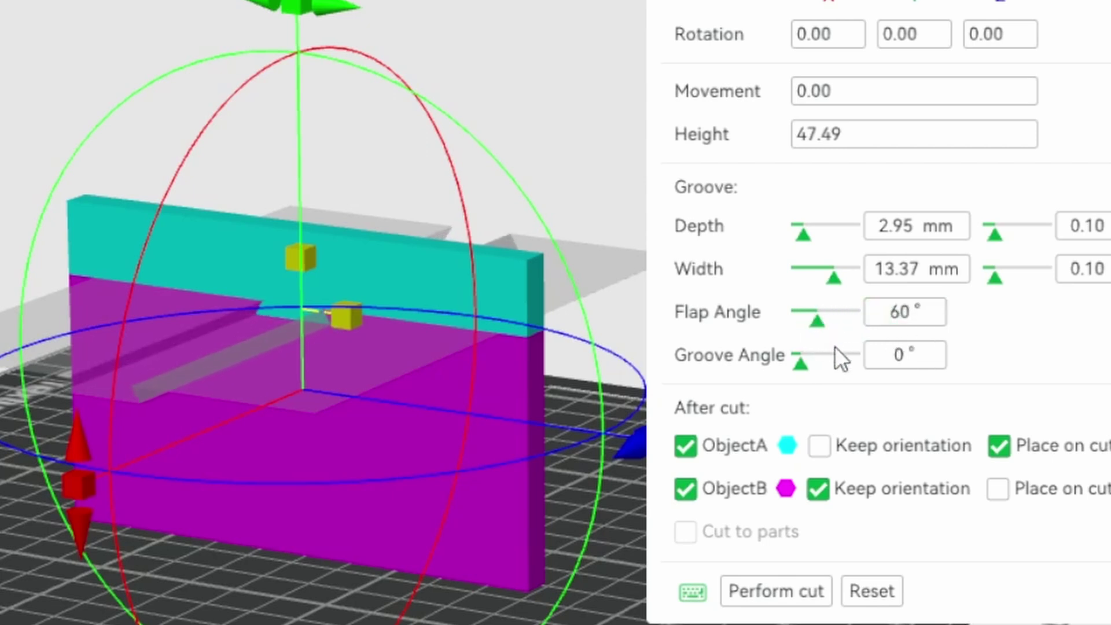
Set a 15° groove angle and 0.10 mm depth tolerance, keeping the 13.37 mm width.
{"action": "left_click_drag", "start_coordinate": [800, 361], "coordinate": [799, 391]}
{"action": "left_click_drag", "start_coordinate": [994, 233], "coordinate": [1042, 233]}
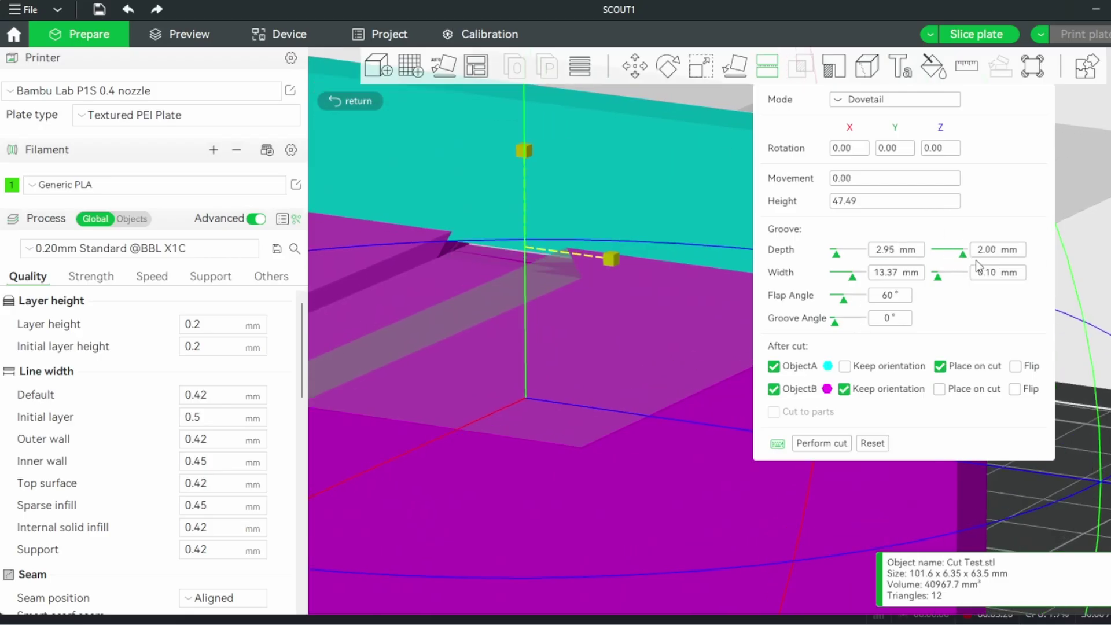
{"action": "left_click_drag", "start_coordinate": [976, 260], "coordinate": [946, 279]}
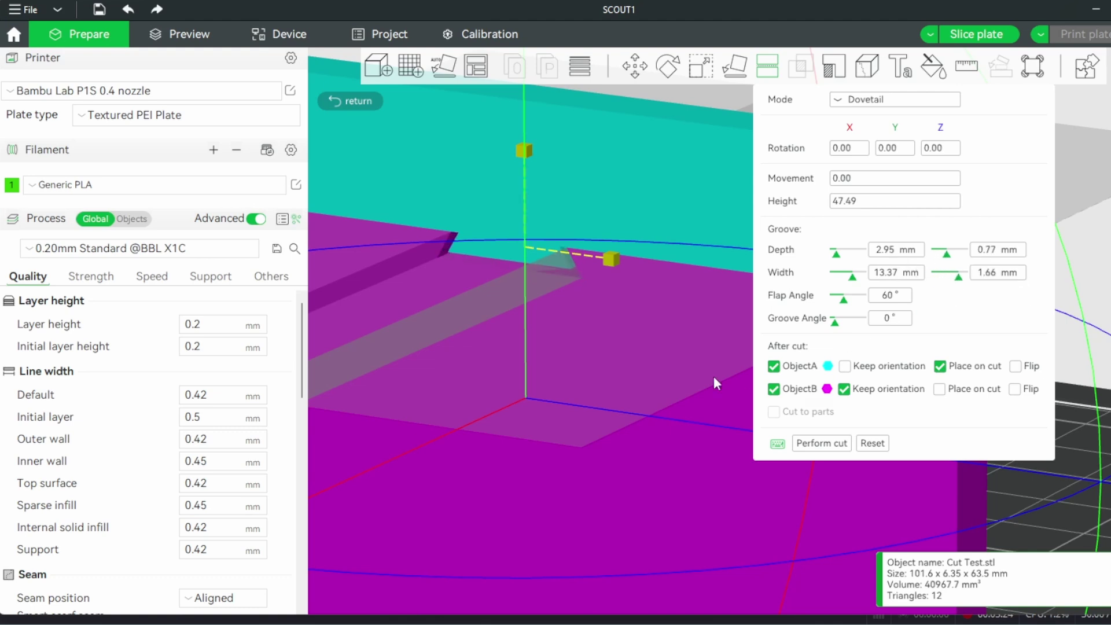
{"action": "key", "text": "3"}
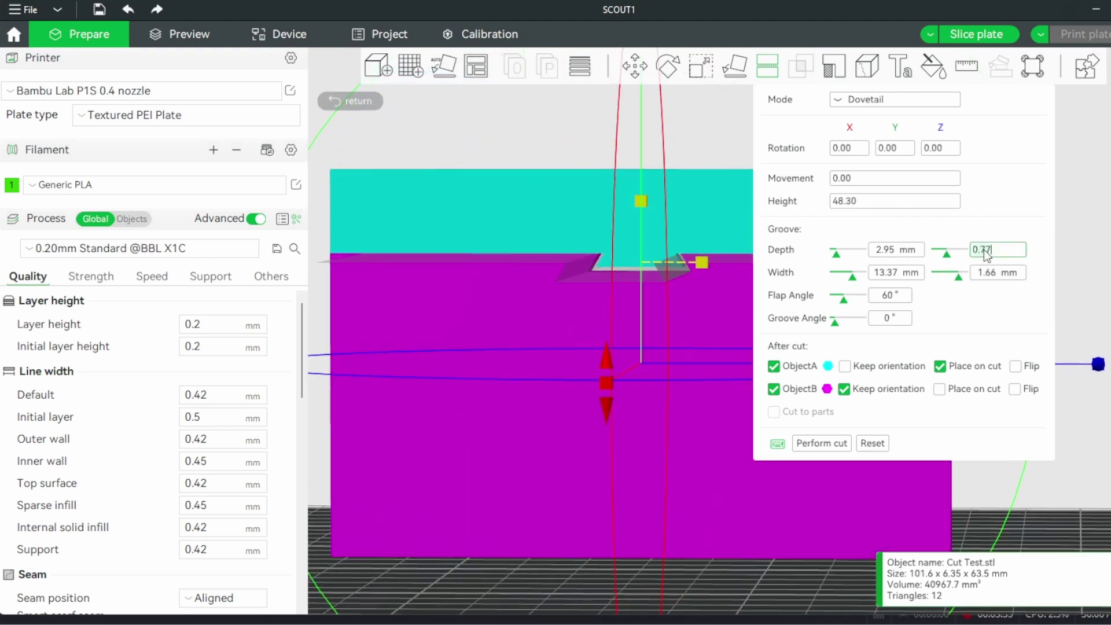
{"action": "left_click", "coordinate": [983, 249]}
{"action": "type", "text": ".1"}
{"action": "key", "text": "Tab"}
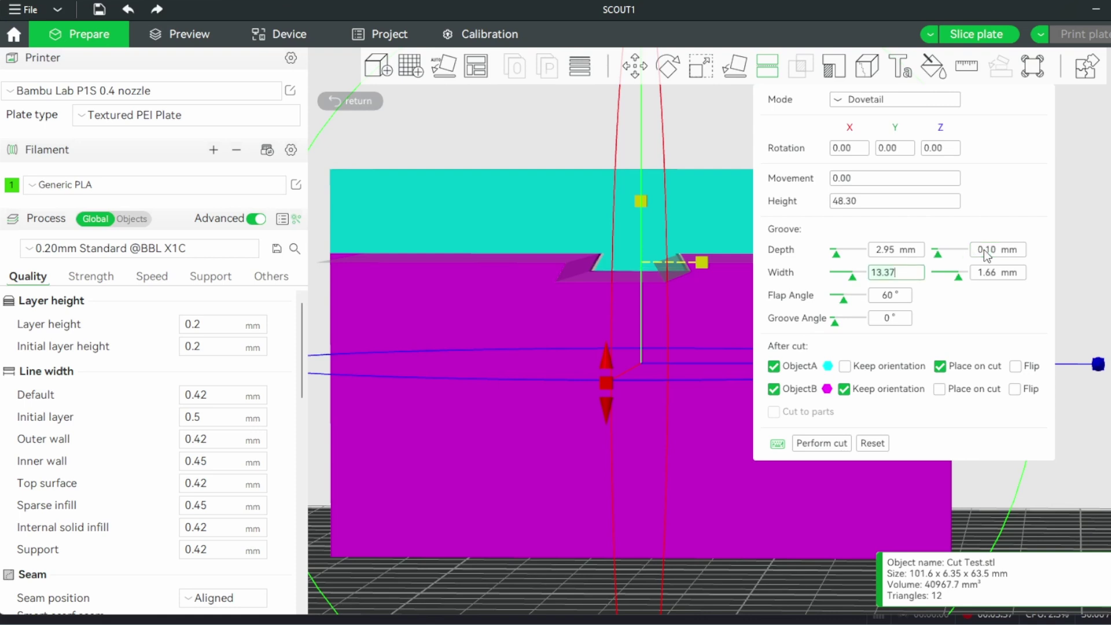
{"action": "key", "text": "Tab"}
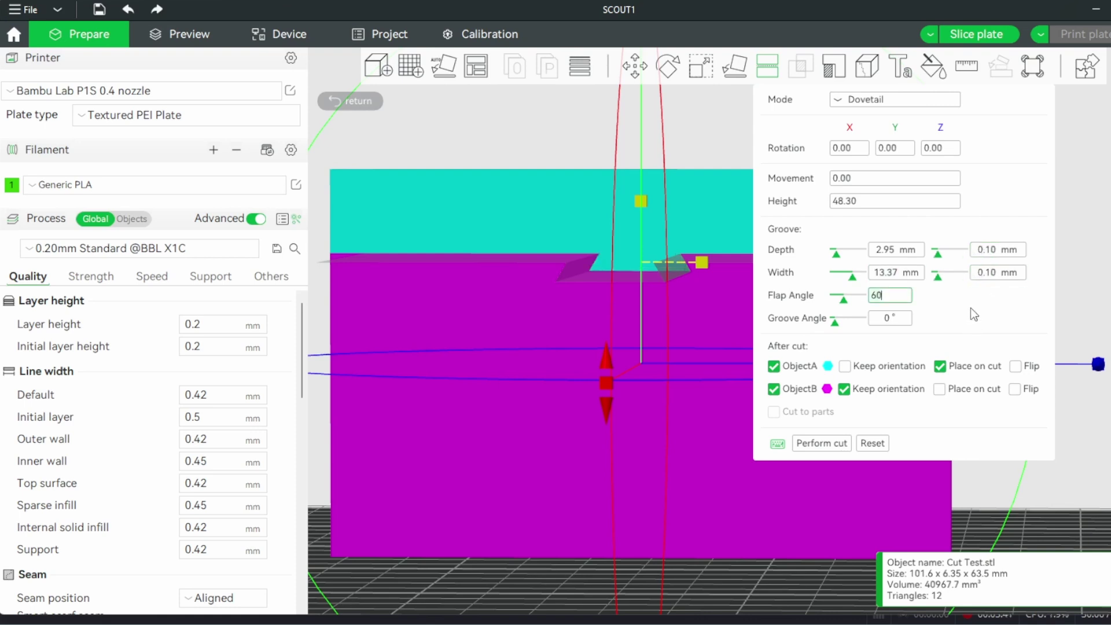
{"action": "key", "text": "Return"}
Perform the dovetail cut and move part A in front of part B.
{"action": "key", "text": "0"}
{"action": "left_click", "coordinate": [813, 447]}
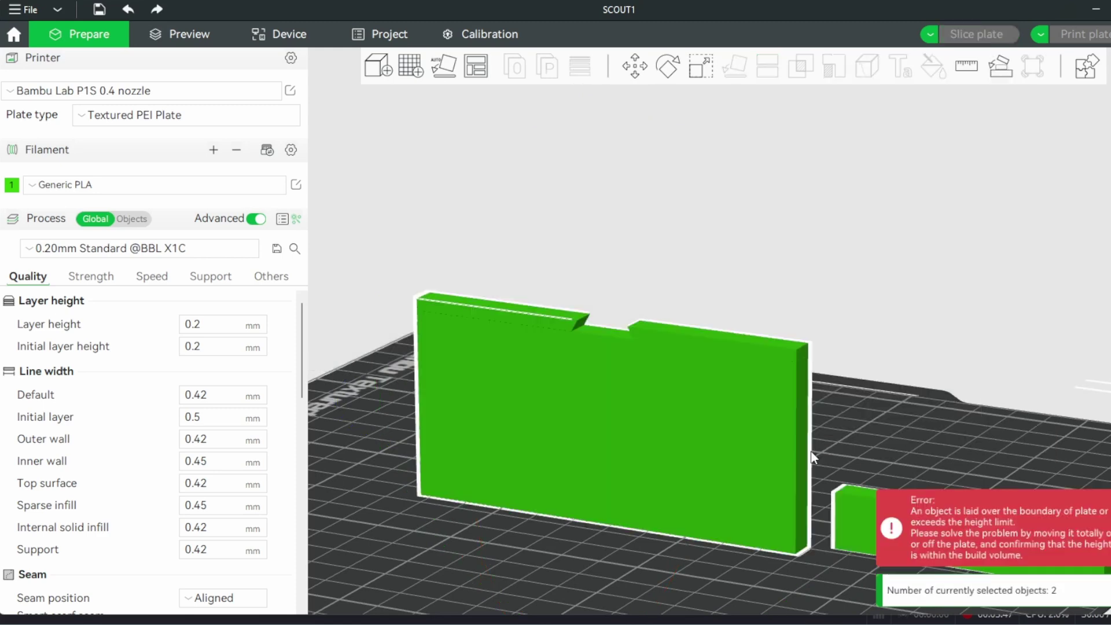
{"action": "left_click_drag", "start_coordinate": [806, 436], "coordinate": [641, 426]}
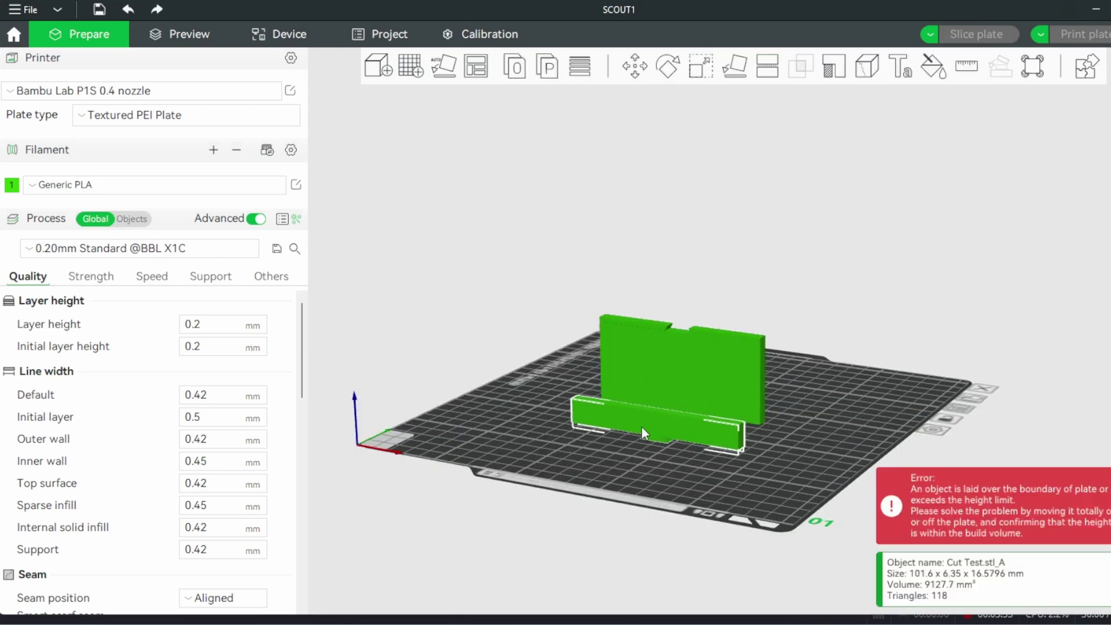
{"action": "left_click", "coordinate": [679, 361]}
Cut part B again with a 15° groove angle.
{"action": "scroll", "coordinate": [665, 341], "scroll_direction": "up", "scroll_amount": 3}
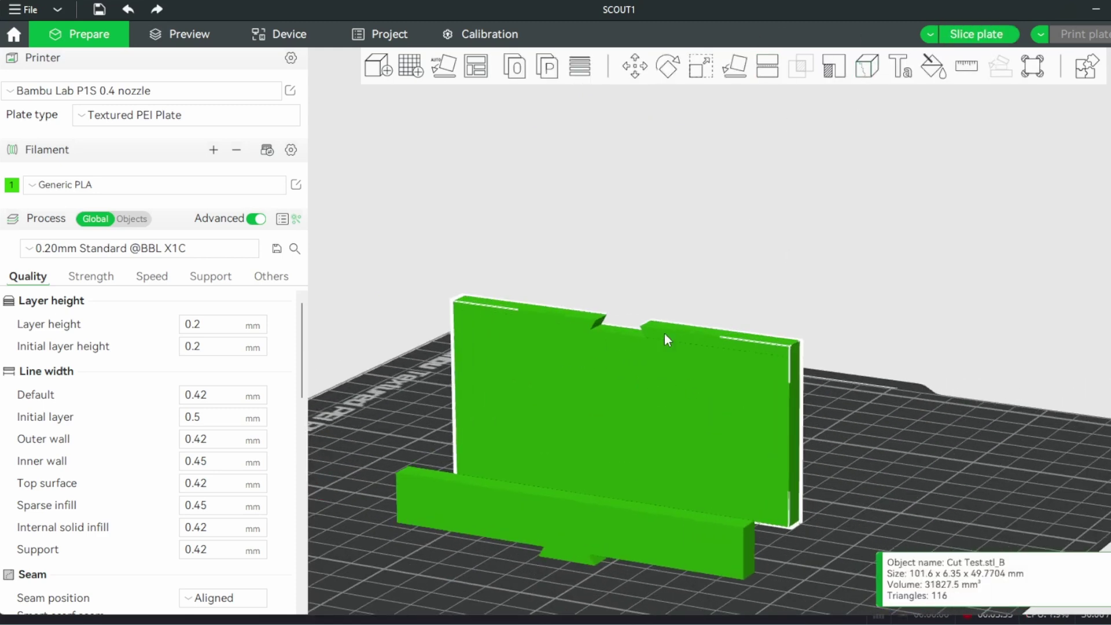
{"action": "left_click", "coordinate": [760, 67]}
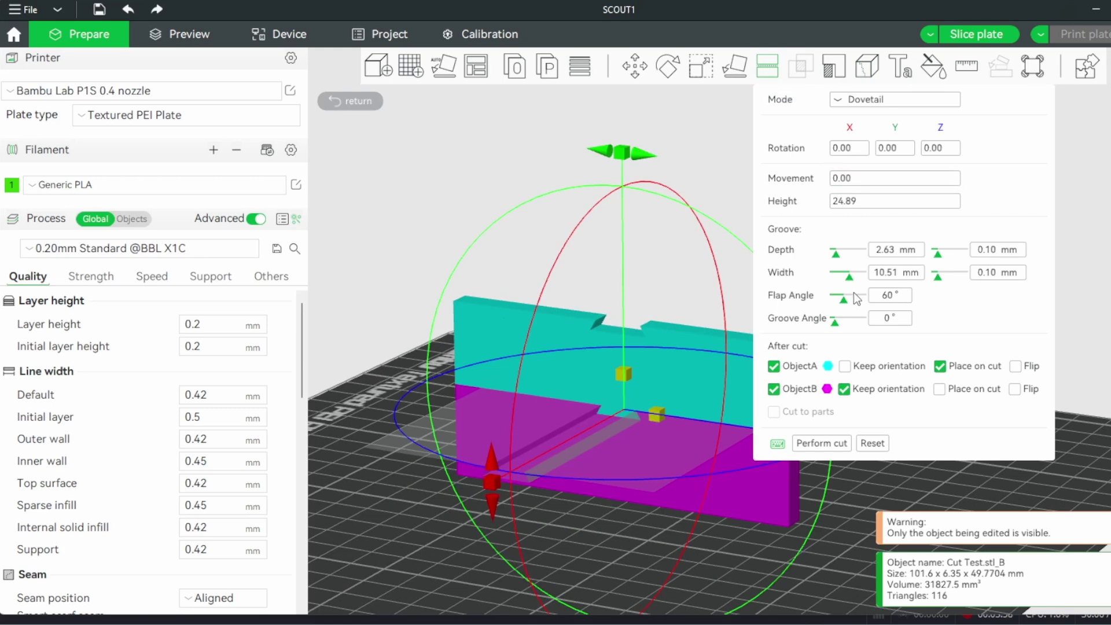
{"action": "left_click_drag", "start_coordinate": [837, 324], "coordinate": [876, 325]}
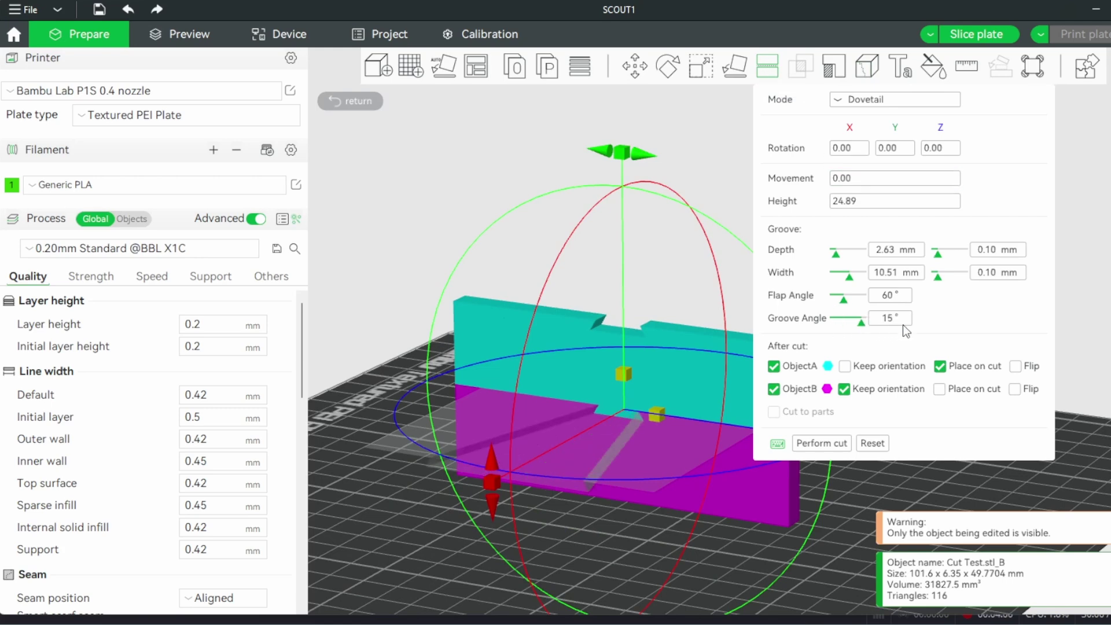
{"action": "left_click", "coordinate": [821, 443]}
Rotate the cut pieces 180° around the Y axis.
{"action": "left_click", "coordinate": [667, 68]}
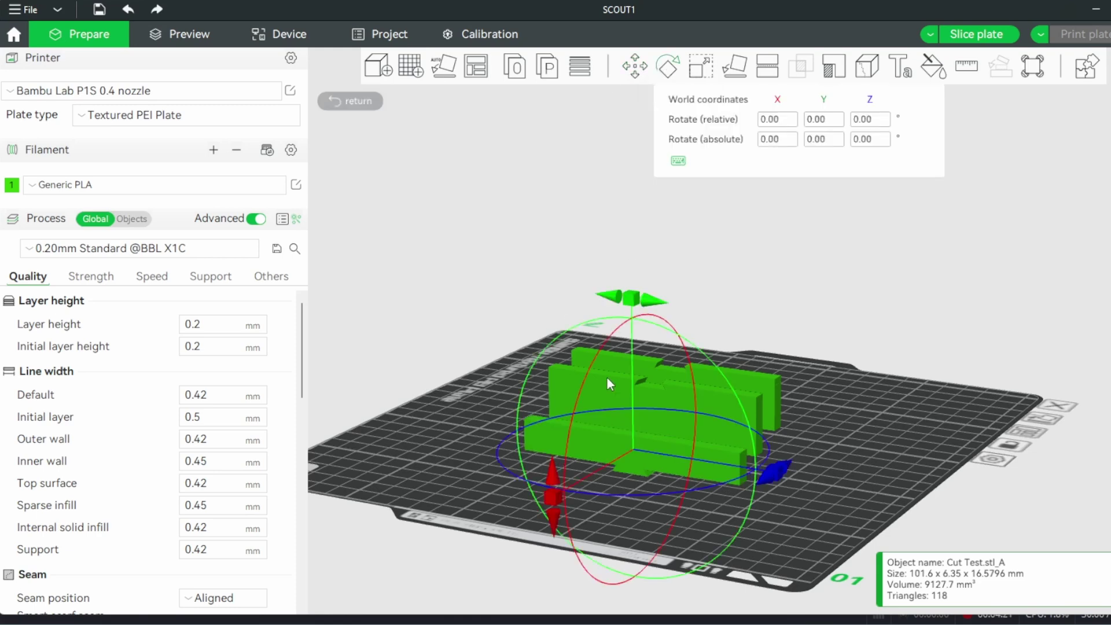
{"action": "scroll", "coordinate": [672, 204], "scroll_direction": "up", "scroll_amount": 3}
{"action": "left_click_drag", "start_coordinate": [672, 204], "coordinate": [684, 591]}
{"action": "scroll", "coordinate": [543, 385], "scroll_direction": "up", "scroll_amount": 5}
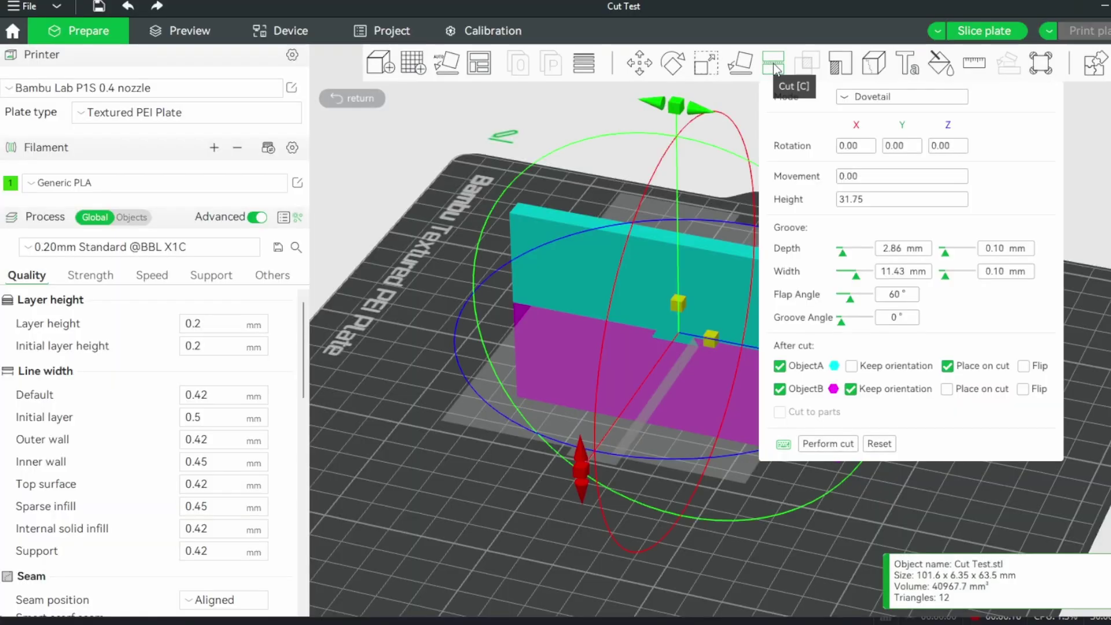
Start a Planar cut on the test block, raise the plane, and open connector options.
{"action": "left_click", "coordinate": [868, 96]}
{"action": "left_click", "coordinate": [854, 117]}
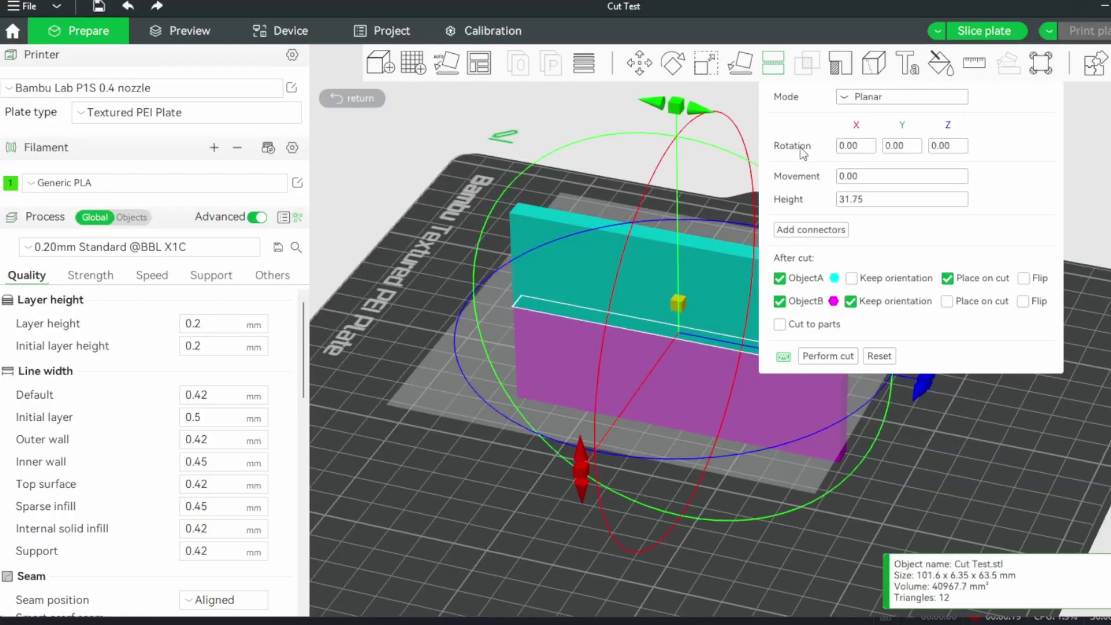
{"action": "left_click_drag", "start_coordinate": [648, 386], "coordinate": [669, 339]}
{"action": "left_click", "coordinate": [787, 231]}
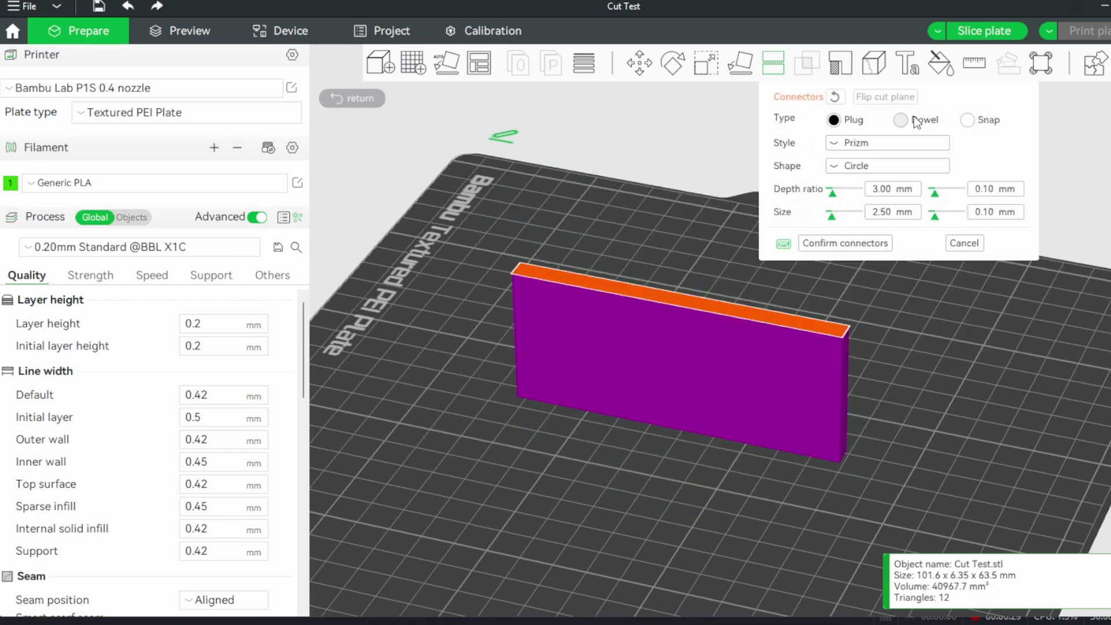
Use Prizm plug connectors with Circle shape and adjust the depth ratio.
{"action": "left_click", "coordinate": [829, 145]}
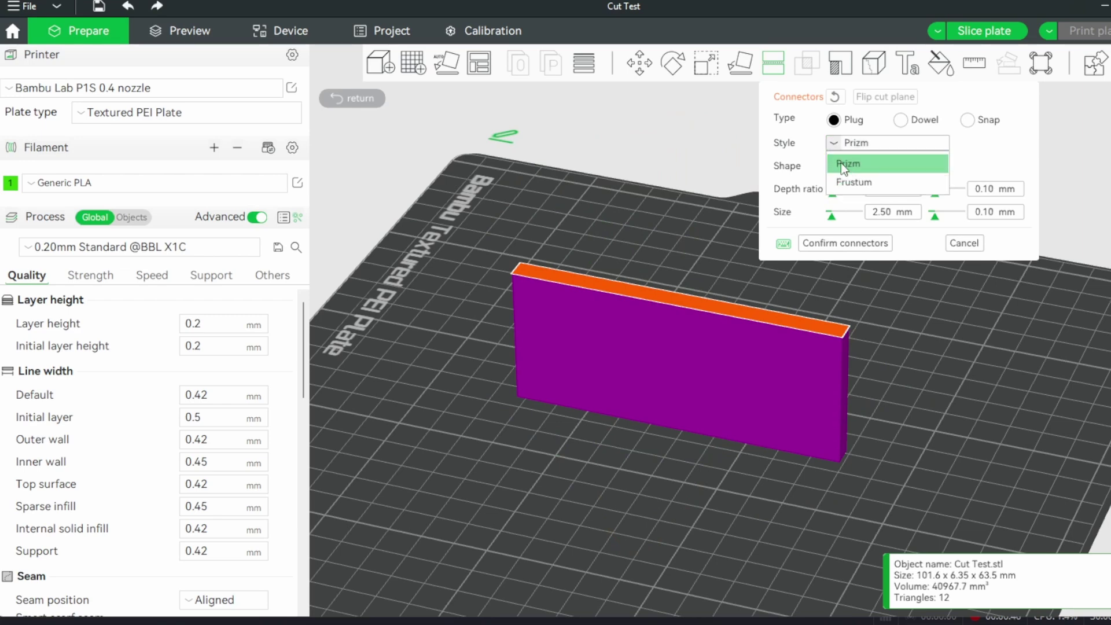
{"action": "left_click", "coordinate": [841, 165]}
{"action": "left_click", "coordinate": [837, 167]}
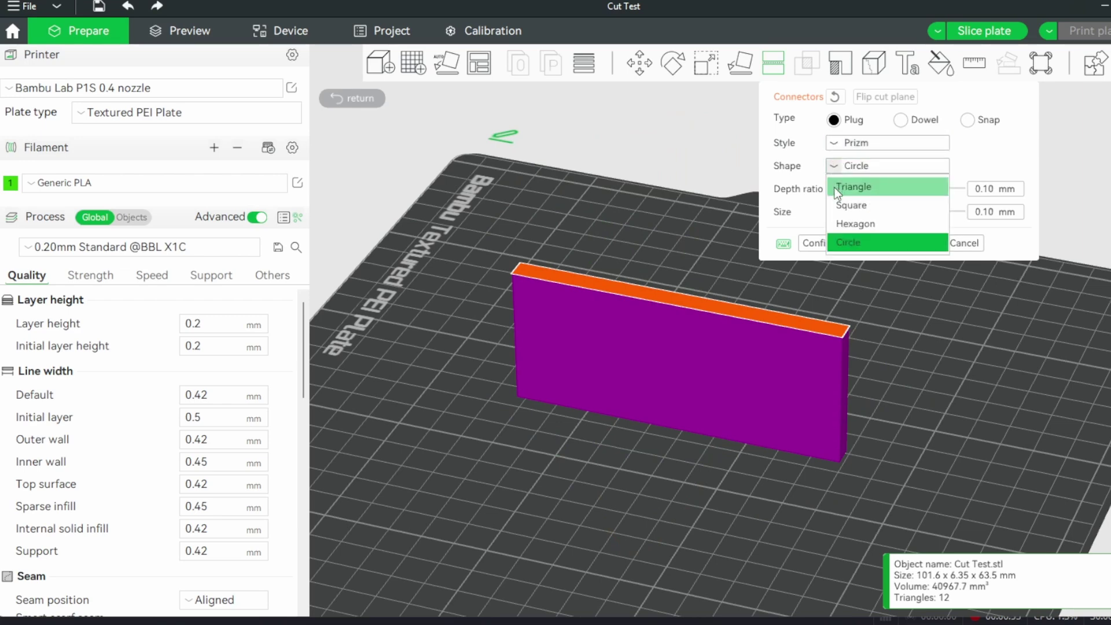
{"action": "left_click", "coordinate": [841, 241]}
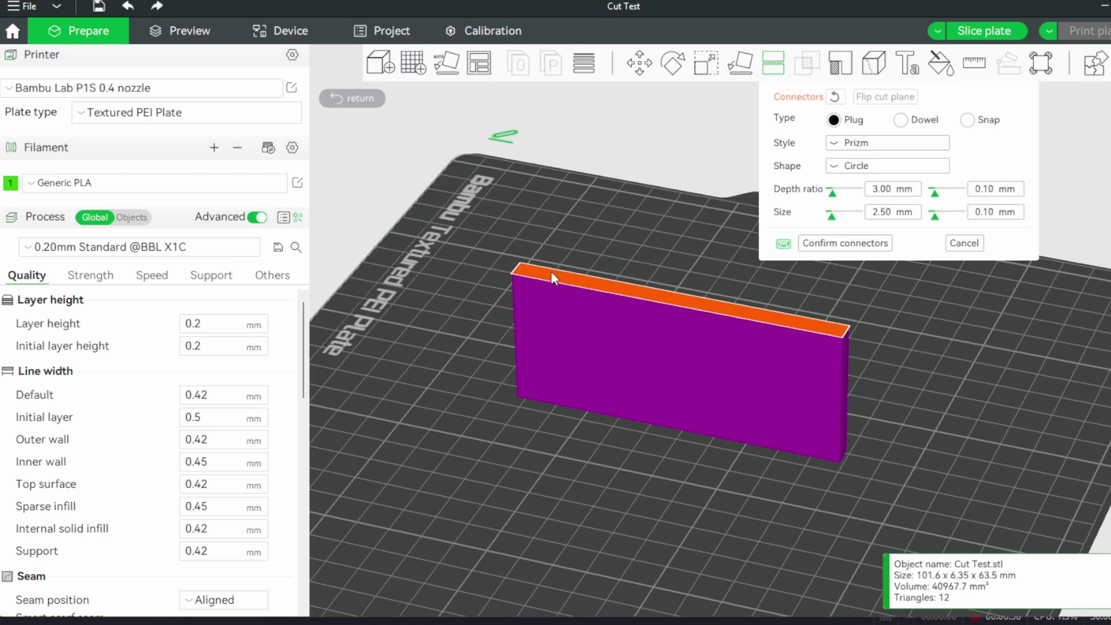
{"action": "scroll", "coordinate": [578, 334], "scroll_direction": "up", "scroll_amount": 5}
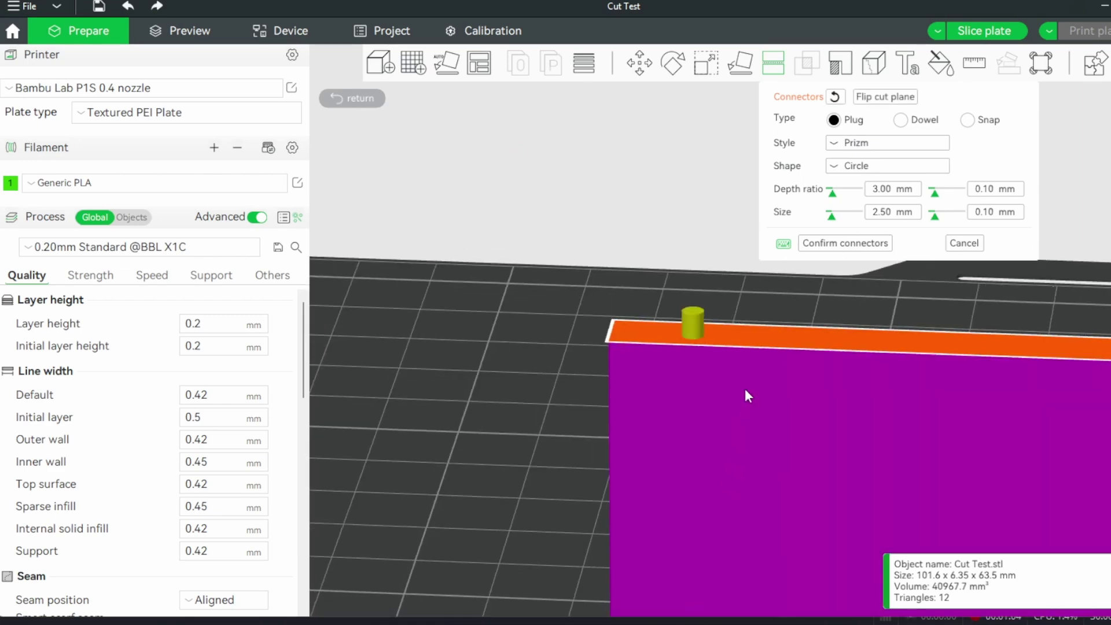
{"action": "mouse_move", "coordinate": [832, 196]}
{"action": "left_mouse_down"}
{"action": "mouse_move", "coordinate": [848, 225]}
{"action": "mouse_move", "coordinate": [841, 237]}
{"action": "mouse_move", "coordinate": [834, 218]}
{"action": "left_mouse_up"}
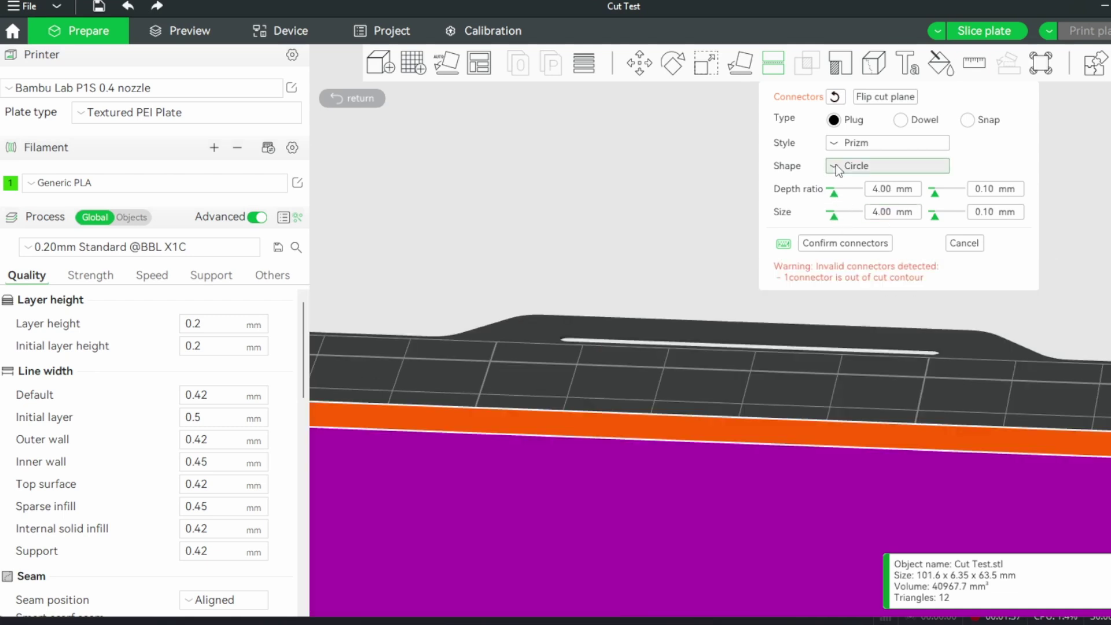
Change the connector shape to Triangle, then Square, and pick the connector outside the face.
{"action": "left_click", "coordinate": [836, 166]}
{"action": "left_click", "coordinate": [862, 183]}
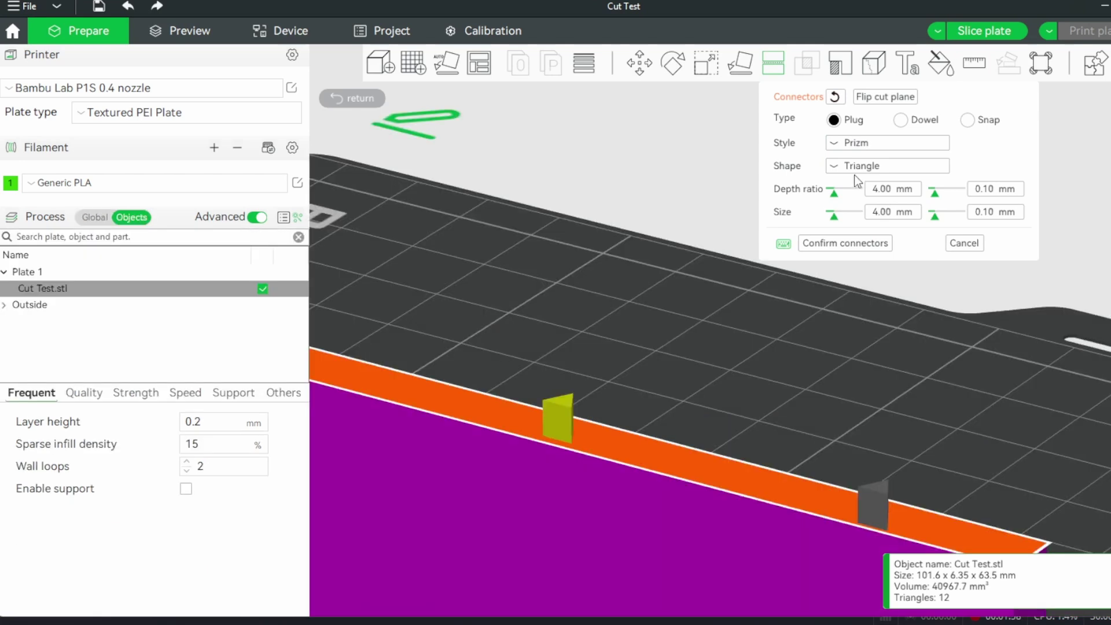
{"action": "left_click", "coordinate": [854, 167]}
{"action": "left_click", "coordinate": [854, 185]}
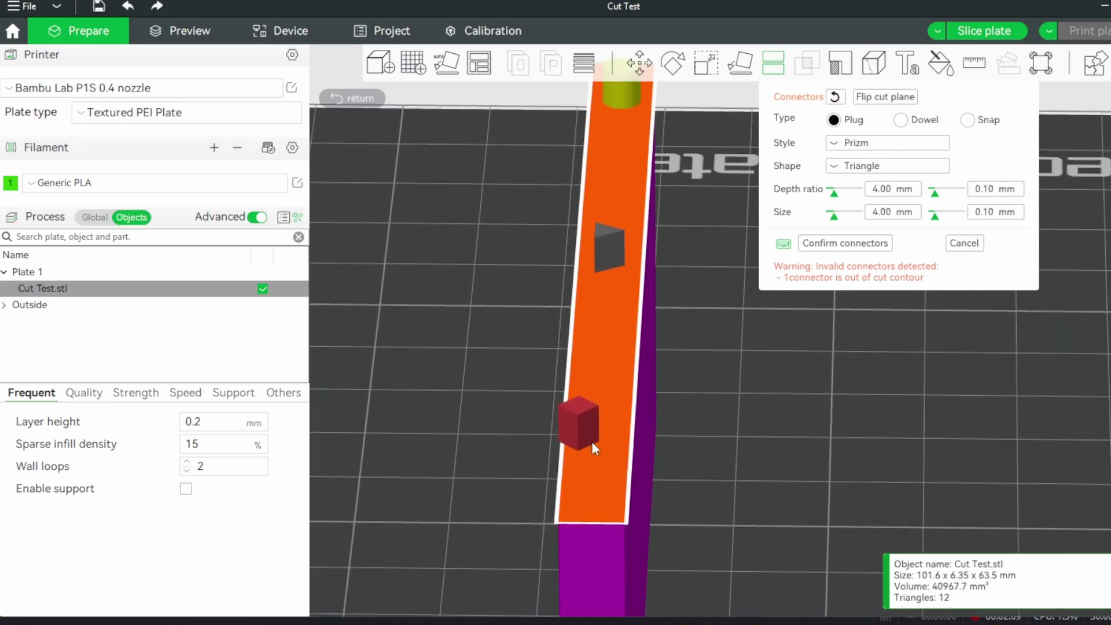
{"action": "left_click", "coordinate": [587, 439]}
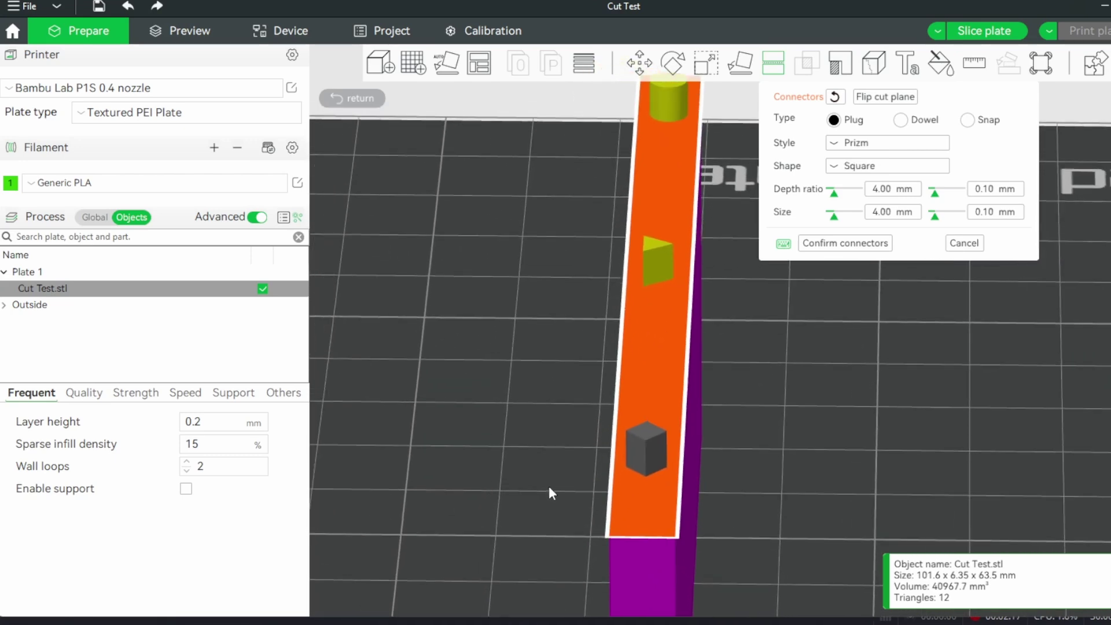
{"action": "left_click_drag", "start_coordinate": [549, 492], "coordinate": [818, 342]}
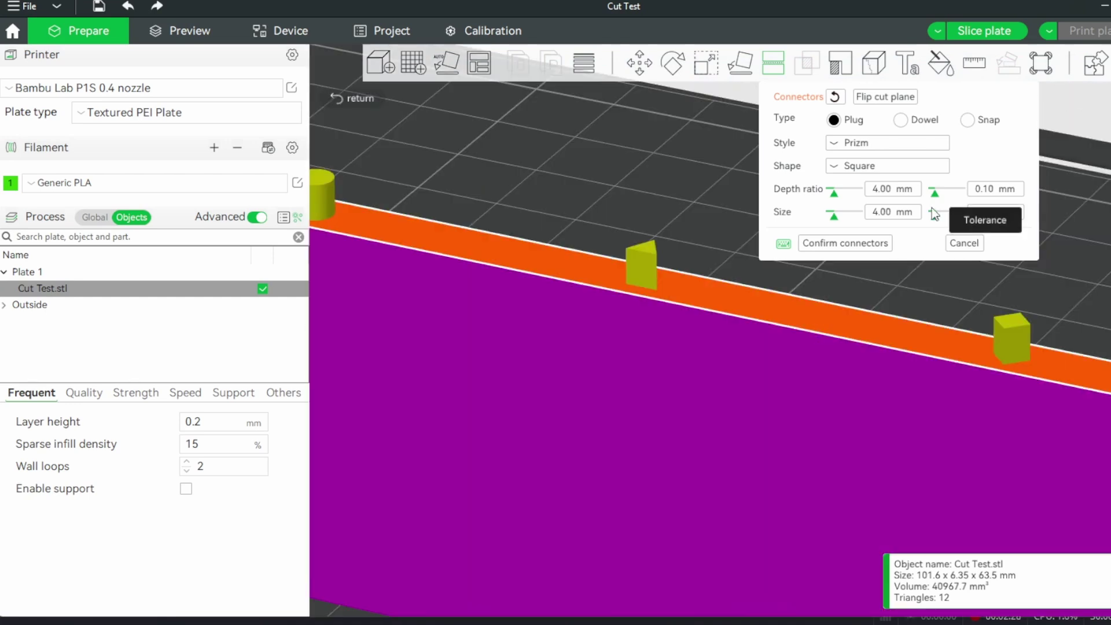
Confirm the square plugs, cut the bar, and reopen Cut on the other piece.
{"action": "left_click", "coordinate": [818, 244]}
{"action": "left_click", "coordinate": [814, 360]}
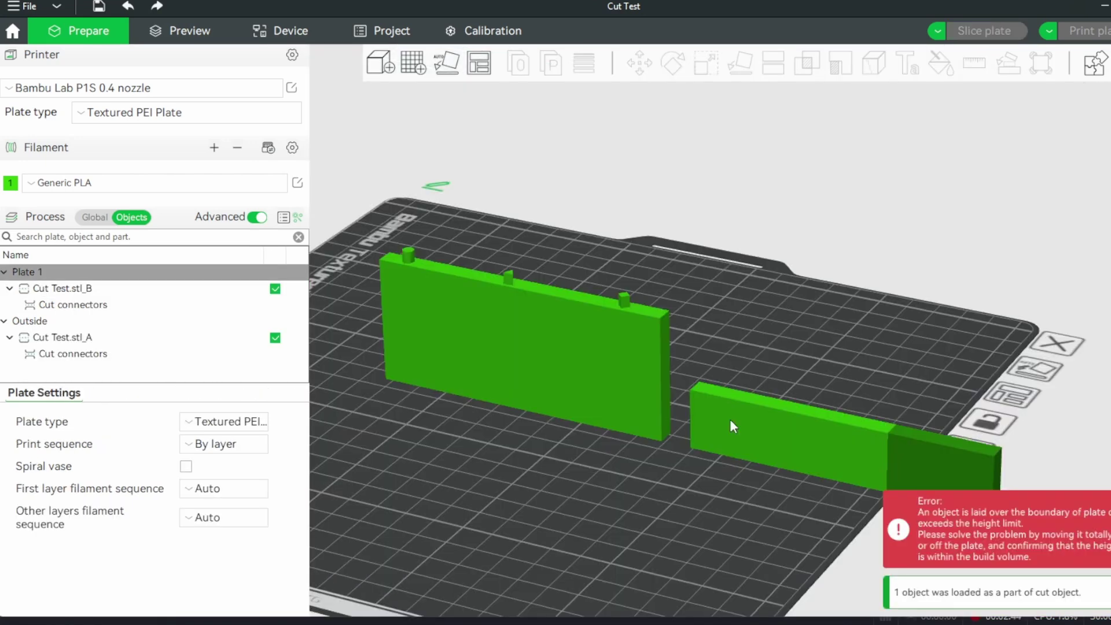
{"action": "left_click", "coordinate": [741, 347]}
{"action": "left_click", "coordinate": [489, 321]}
{"action": "key", "text": "c"}
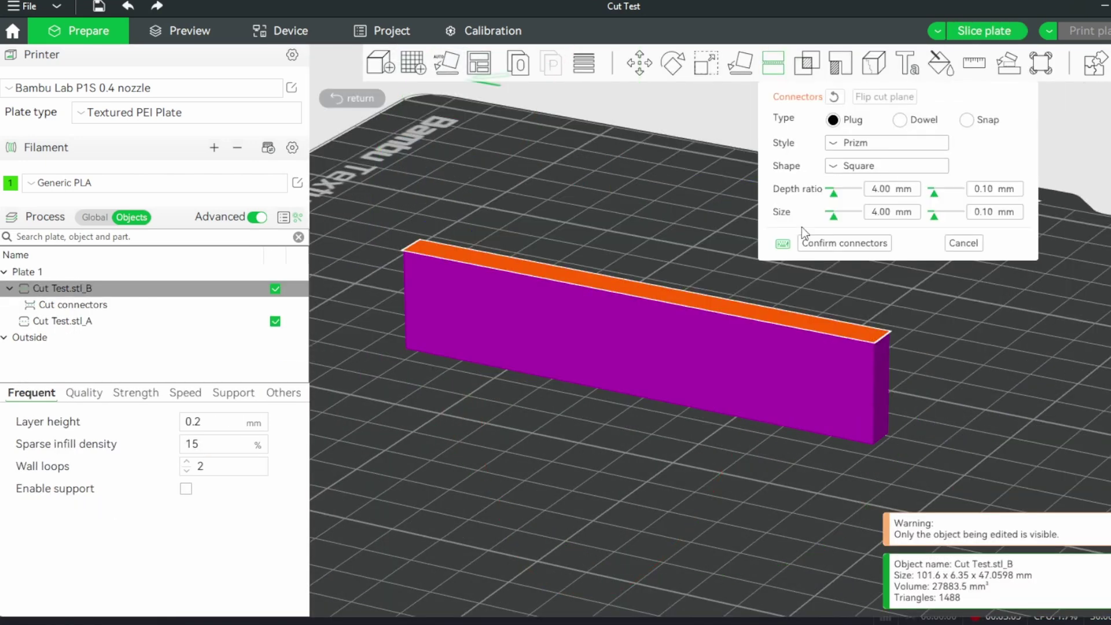
Set Frustum style with Triangle shape and place connectors on the piece's cut face.
{"action": "left_click", "coordinate": [839, 142]}
{"action": "left_click", "coordinate": [842, 177]}
{"action": "left_click", "coordinate": [839, 166]}
{"action": "left_click", "coordinate": [846, 242]}
{"action": "left_click", "coordinate": [648, 288]}
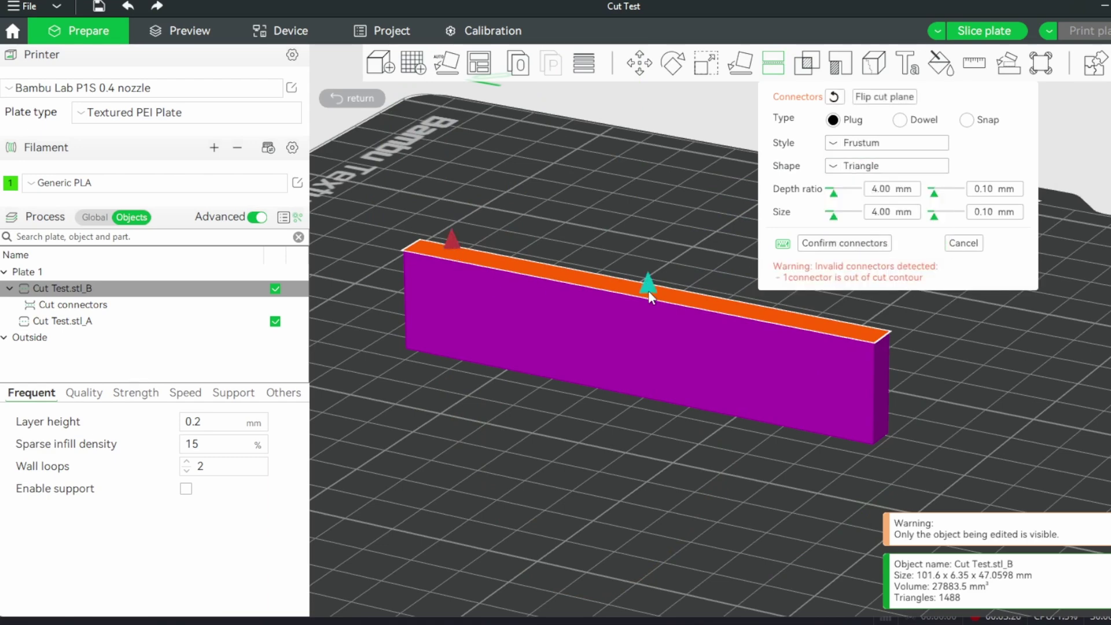
{"action": "left_click", "coordinate": [866, 184]}
{"action": "left_click", "coordinate": [849, 162]}
{"action": "left_click", "coordinate": [842, 204]}
Switch the shape back to Triangle, confirm the frustum connectors, and cut the lower piece.
{"action": "key", "text": "1"}
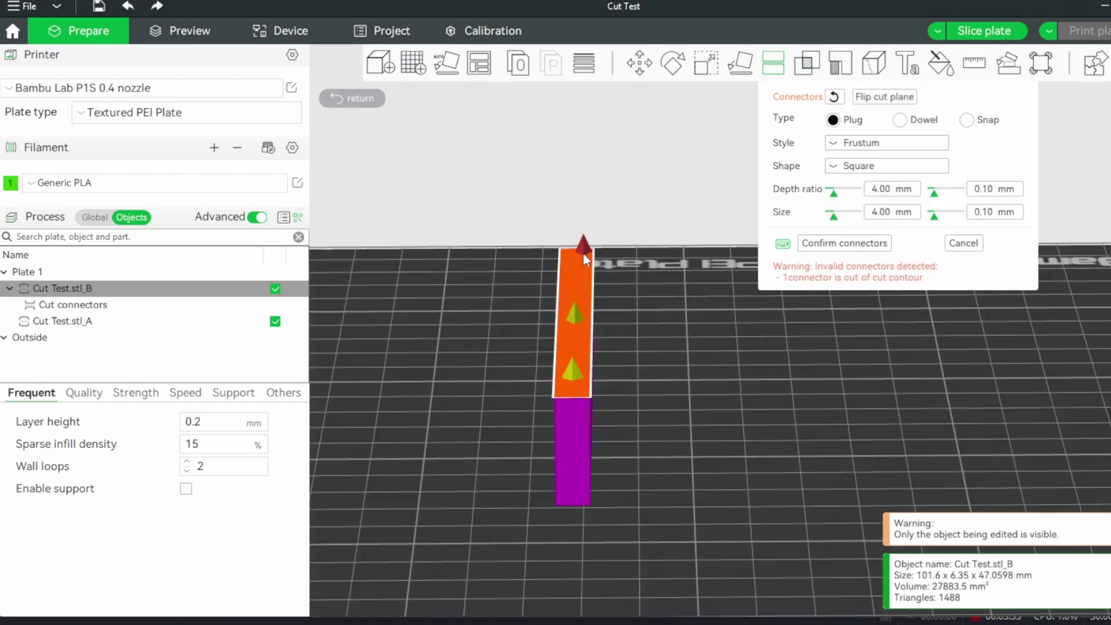
{"action": "left_click", "coordinate": [577, 264]}
{"action": "key", "text": "0"}
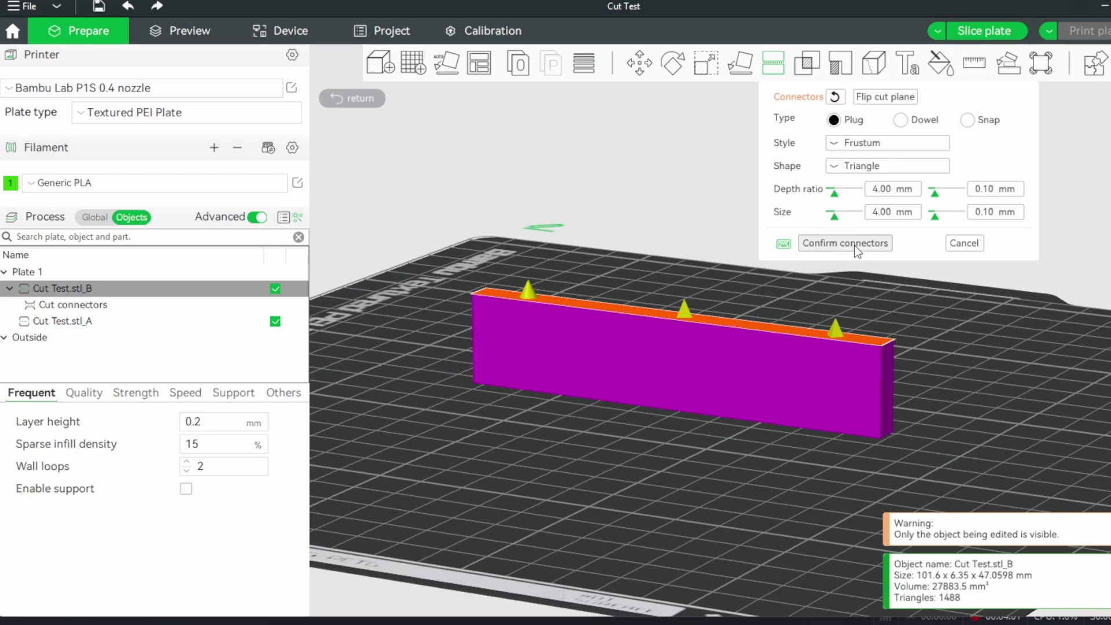
{"action": "left_click", "coordinate": [854, 245]}
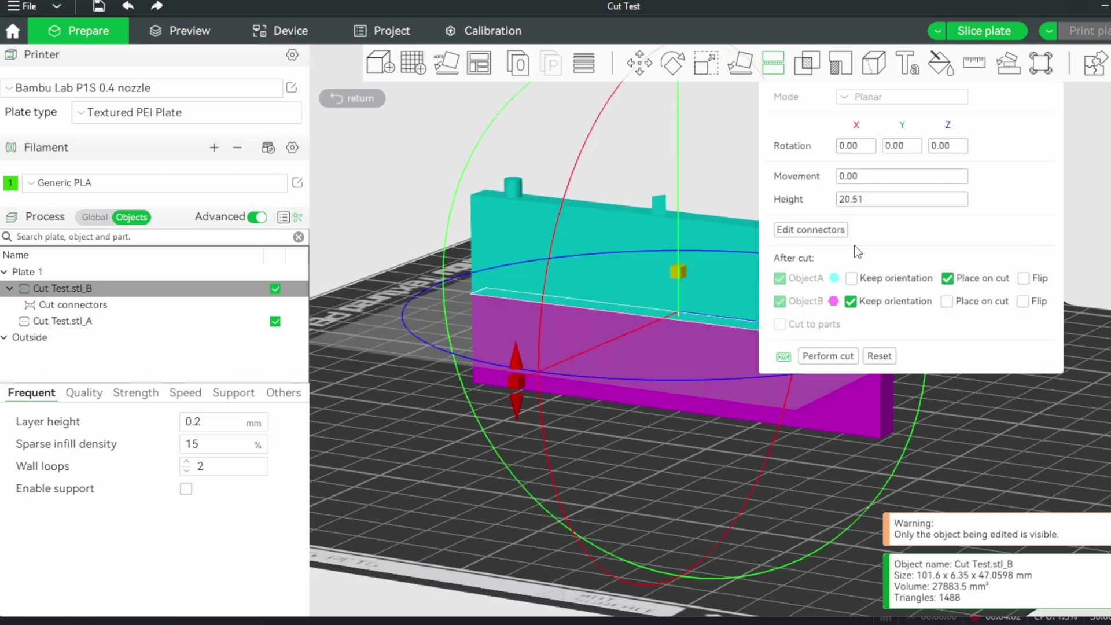
{"action": "left_click", "coordinate": [817, 359]}
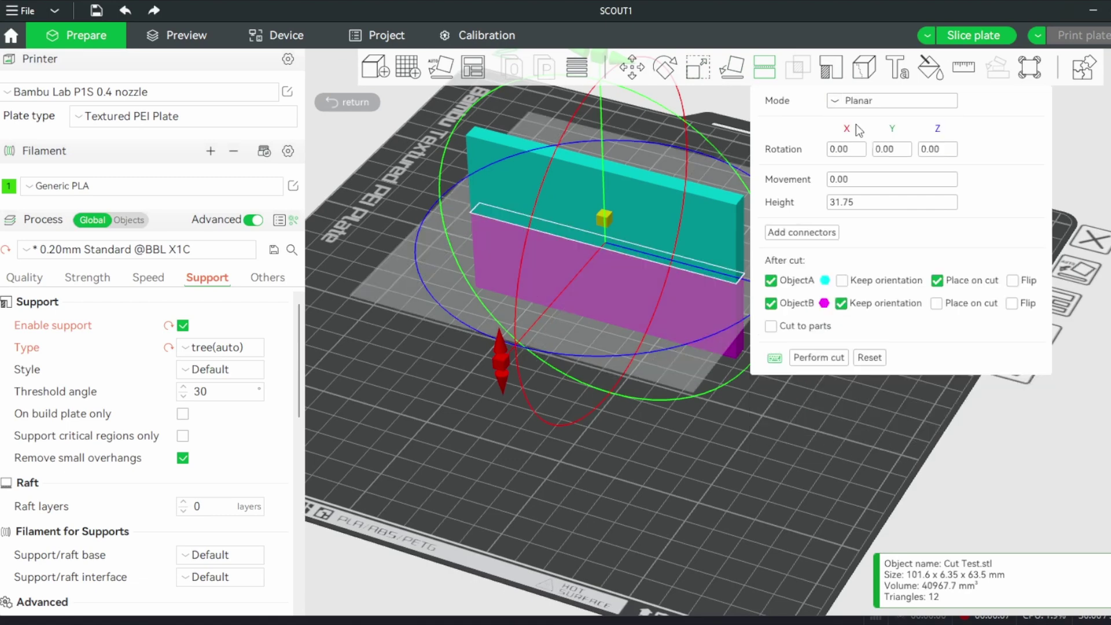
Add Dowel connectors to the cut face with a 4.00 mm size.
{"action": "left_click", "coordinate": [803, 233]}
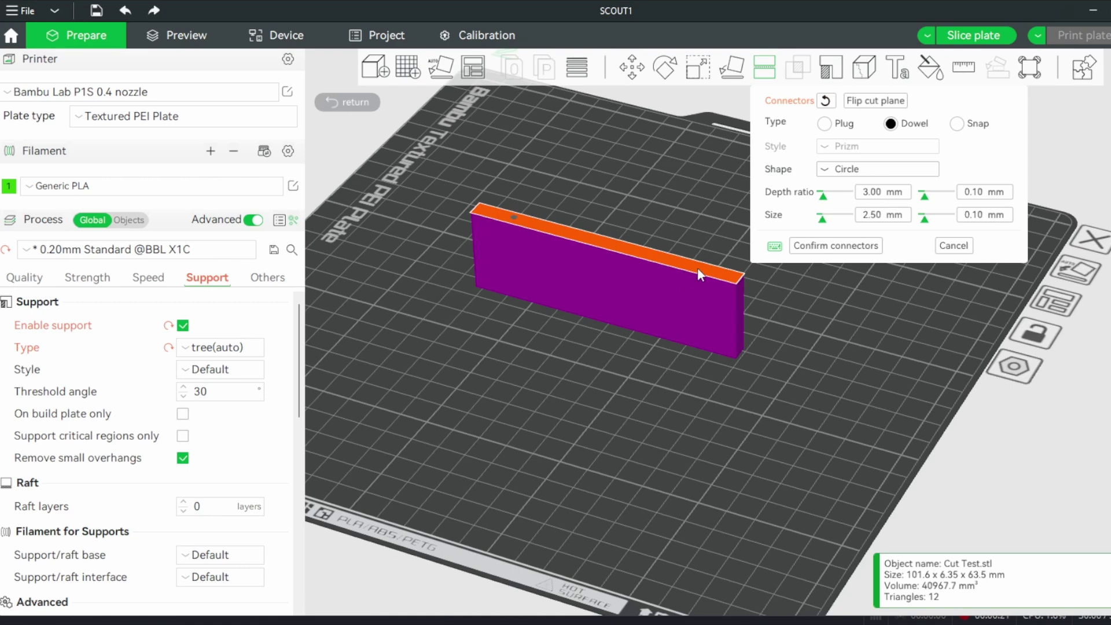
{"action": "double_click", "coordinate": [882, 215]}
{"action": "type", "text": "4"}
{"action": "scroll", "coordinate": [667, 269], "scroll_direction": "up", "scroll_amount": 3}
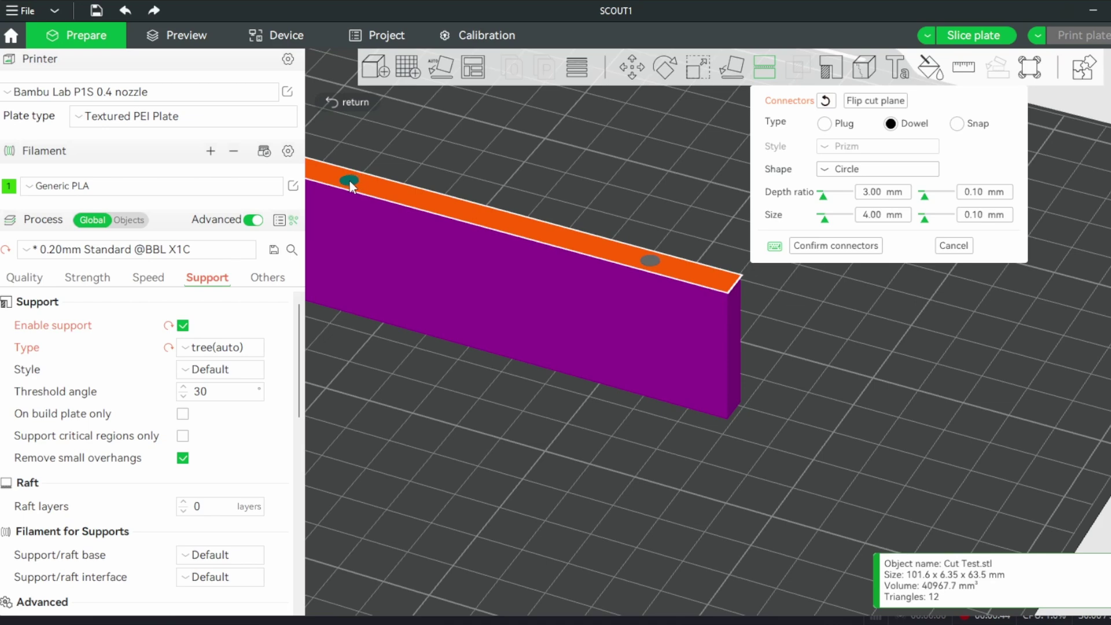
{"action": "scroll", "coordinate": [342, 178], "scroll_direction": "down", "scroll_amount": 3}
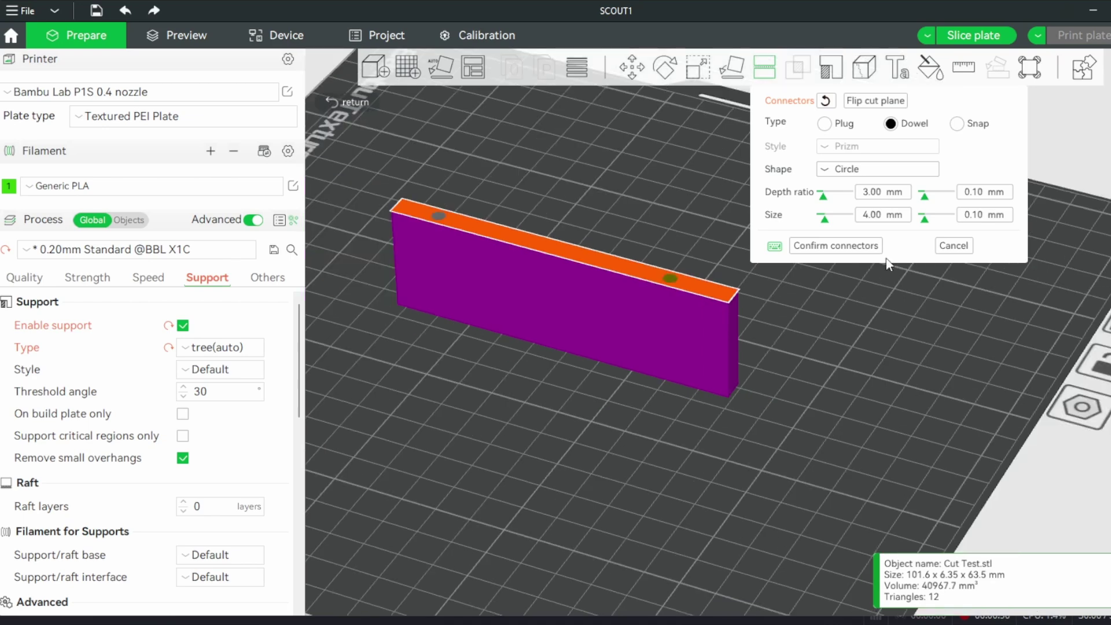
Confirm the dowels, cut the bar, and rotate the upper part 180° around Y.
{"action": "left_click", "coordinate": [839, 245]}
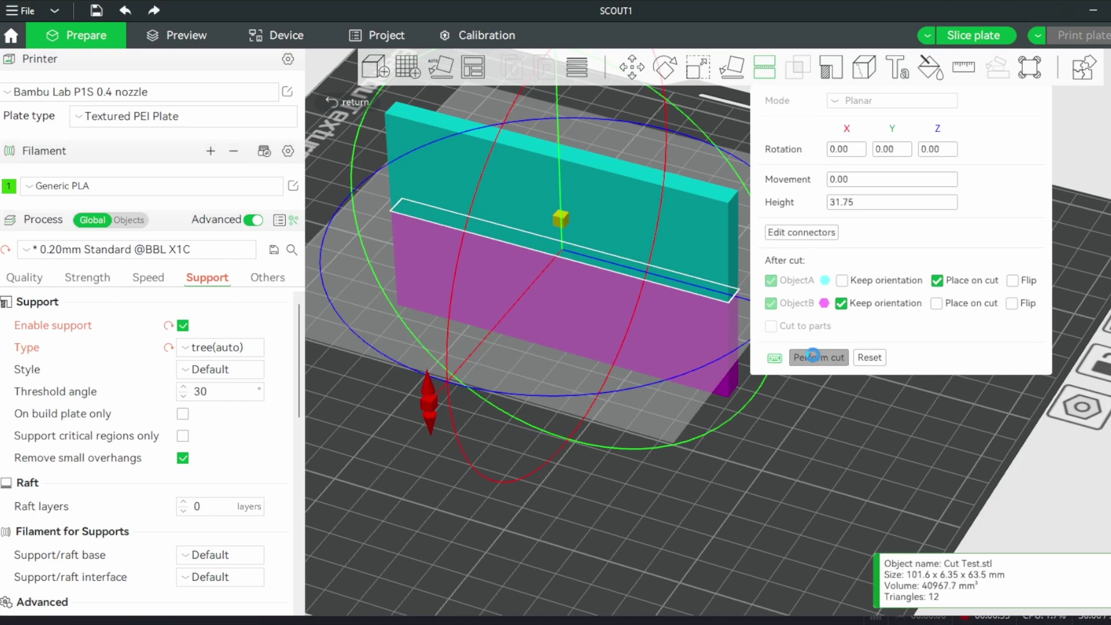
{"action": "left_click", "coordinate": [812, 355]}
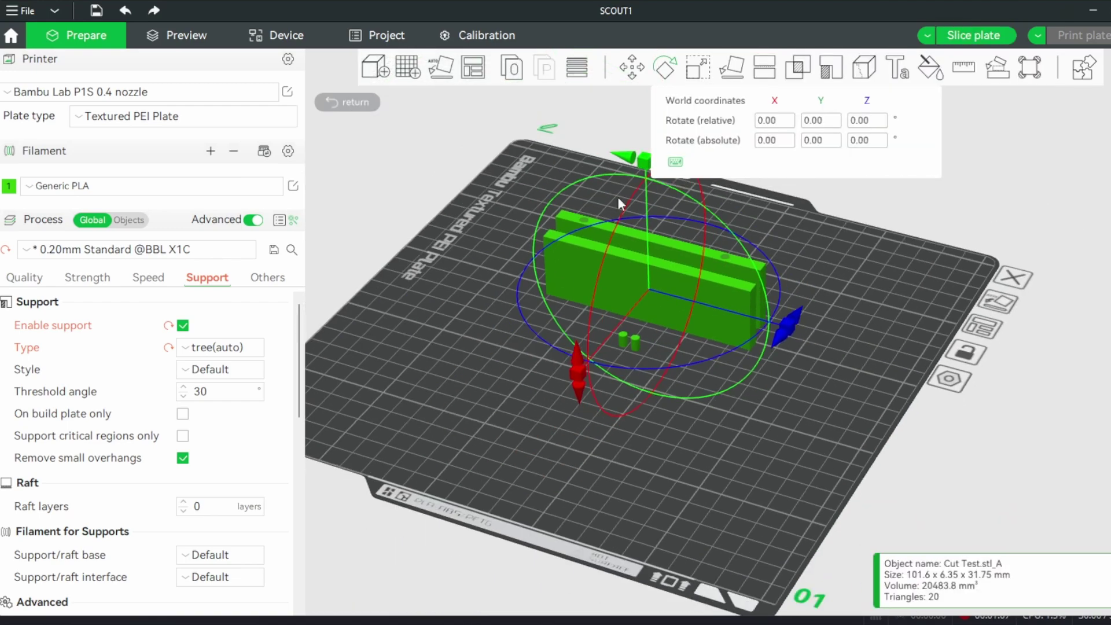
{"action": "left_click_drag", "start_coordinate": [617, 196], "coordinate": [648, 397]}
{"action": "scroll", "coordinate": [636, 330], "scroll_direction": "up", "scroll_amount": 5}
Select the two dowel pins on the Cut Test bar.
{"action": "left_click", "coordinate": [605, 348]}
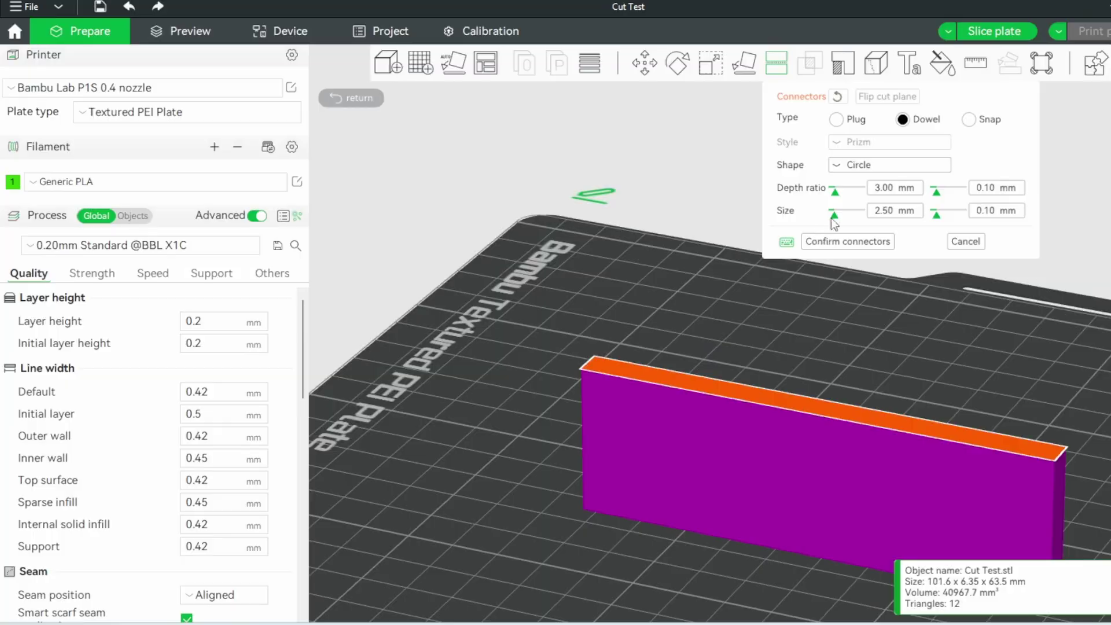
Set the connector type to Snap, showing 15% bulge and 30% gap.
{"action": "left_click", "coordinate": [970, 120]}
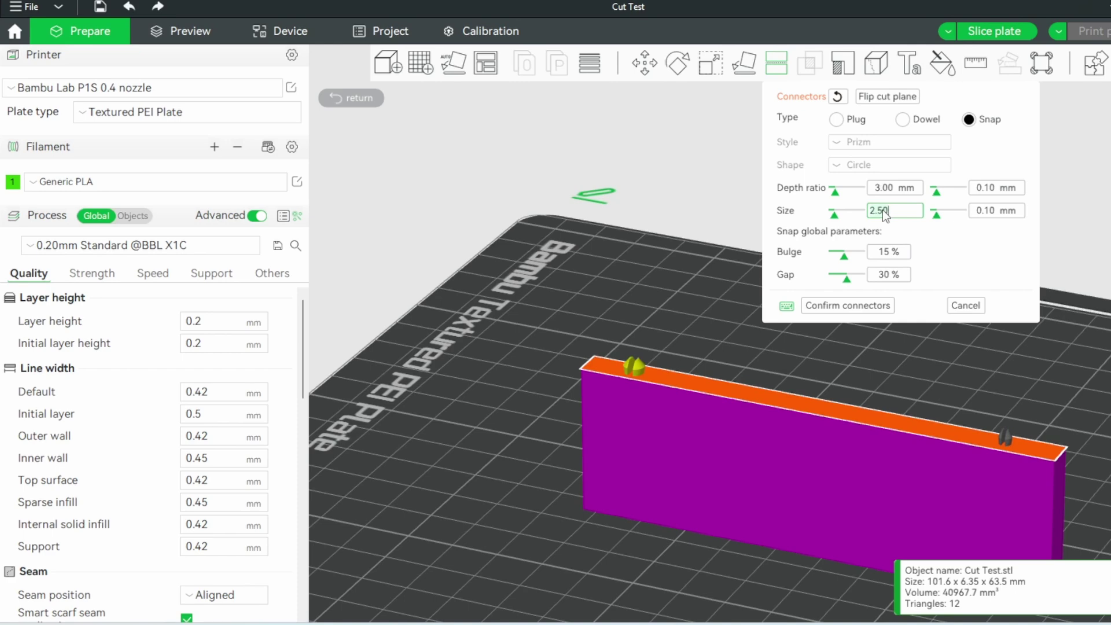
Set snap connector size to 4.00 mm and gap to 30%.
{"action": "key", "text": "Return"}
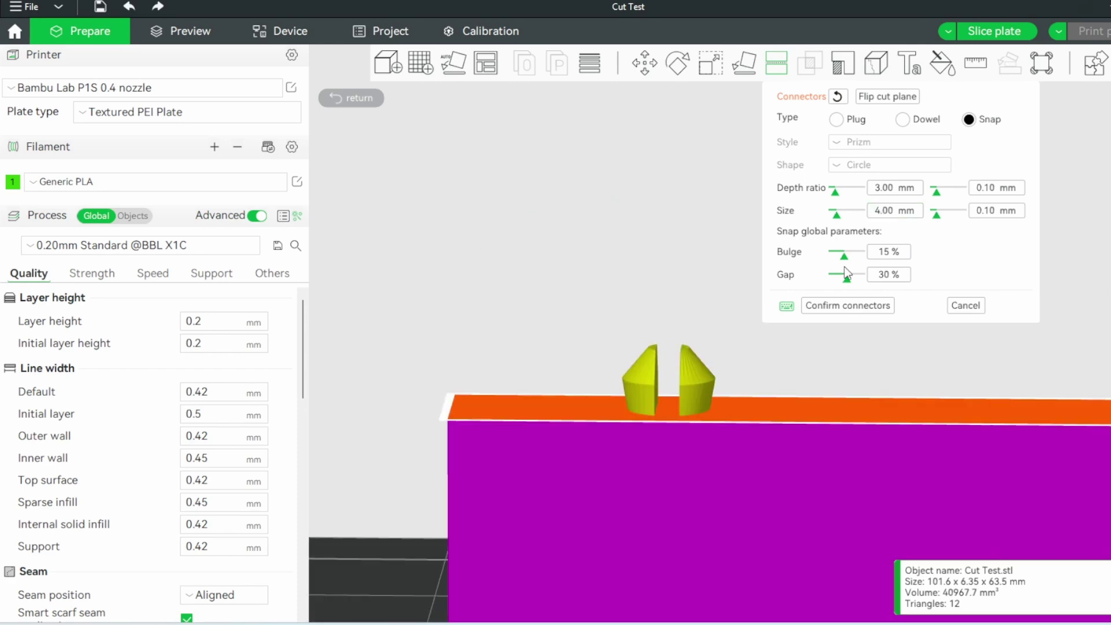
{"action": "mouse_move", "coordinate": [843, 256]}
{"action": "left_mouse_down"}
{"action": "mouse_move", "coordinate": [828, 261]}
{"action": "mouse_move", "coordinate": [858, 259]}
{"action": "mouse_move", "coordinate": [845, 263]}
{"action": "left_mouse_up"}
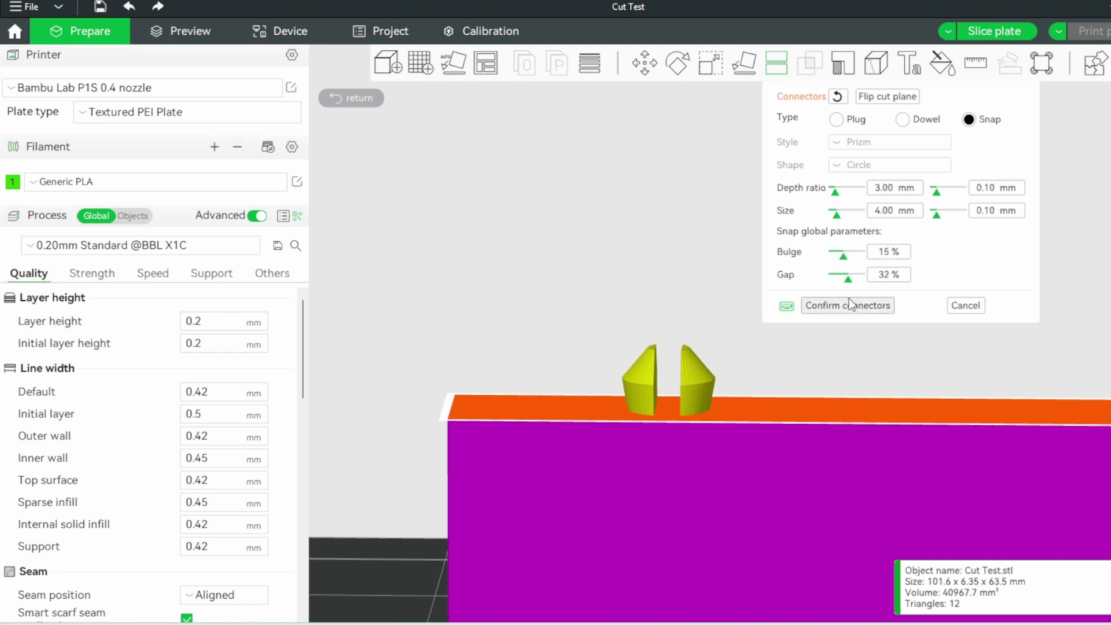
{"action": "key", "text": "BackSpace"}
{"action": "type", "text": "0"}
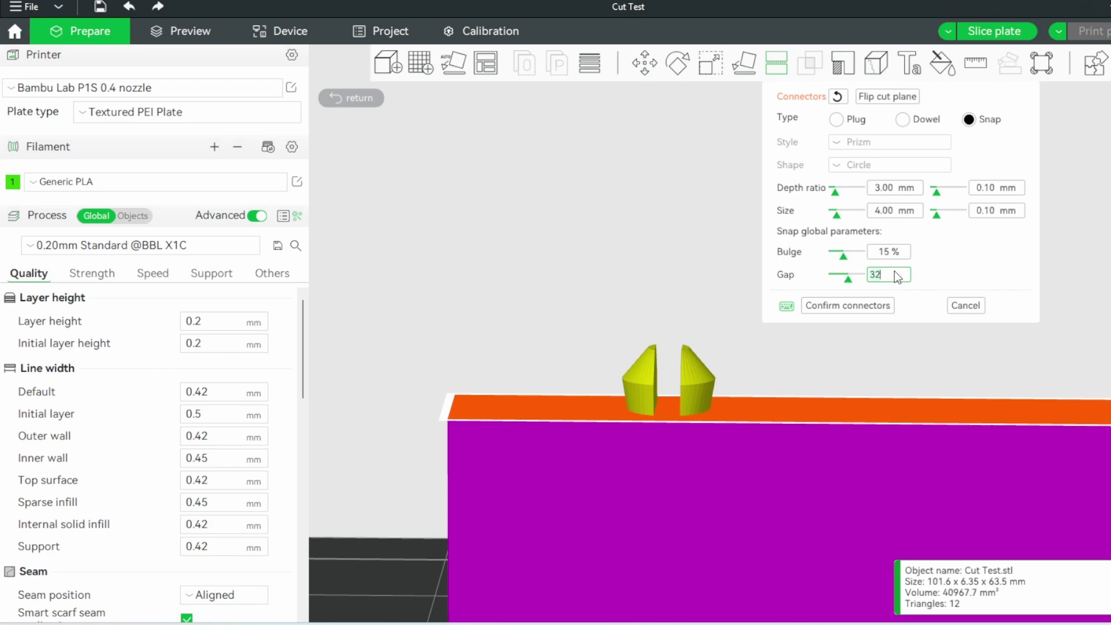
{"action": "key", "text": "Return"}
Confirm the two snap connectors and cut the bar.
{"action": "left_click_drag", "start_coordinate": [610, 339], "coordinate": [635, 465]}
{"action": "scroll", "coordinate": [633, 465], "scroll_direction": "down", "scroll_amount": 5}
{"action": "left_click_drag", "start_coordinate": [620, 523], "coordinate": [859, 238]}
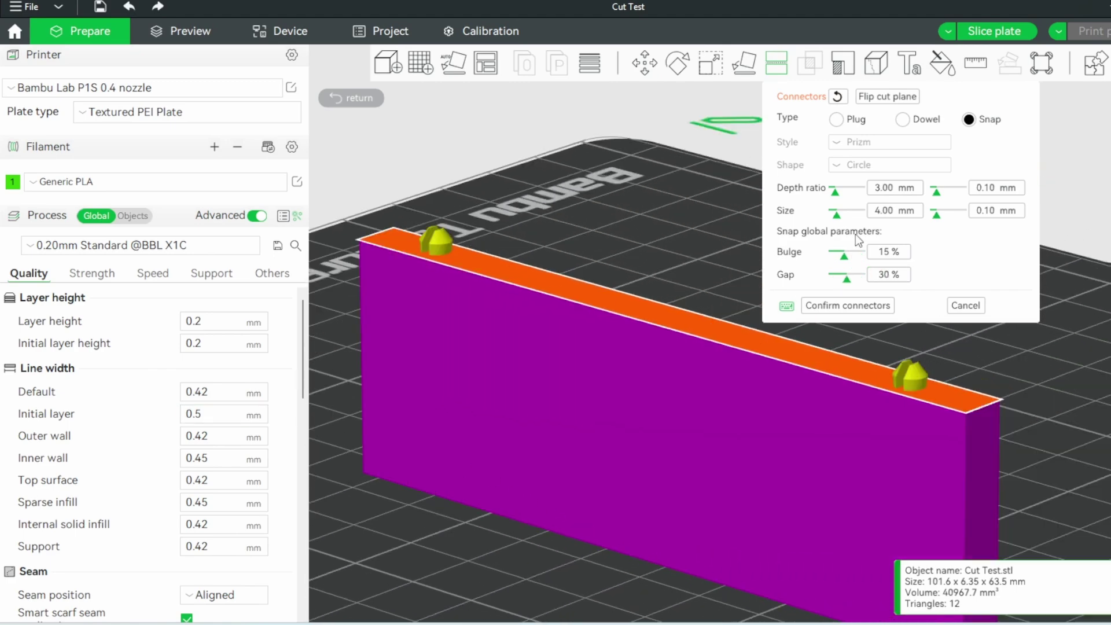
{"action": "left_click", "coordinate": [839, 308]}
{"action": "left_click", "coordinate": [818, 353]}
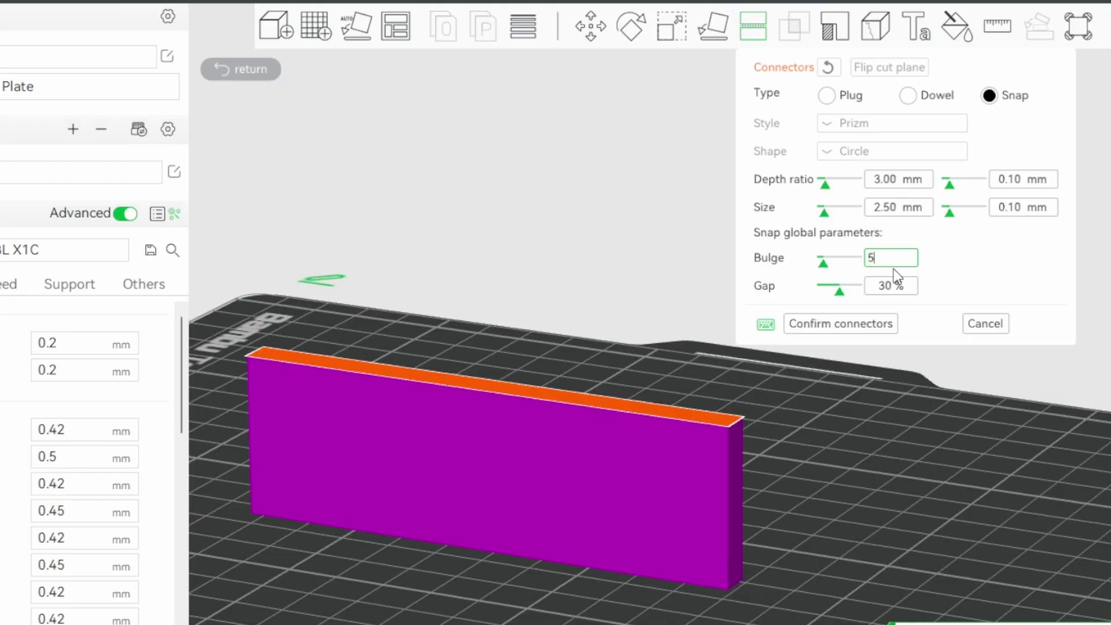
Set the snap connector gap to 20% with 5% bulge and confirm the connectors.
{"action": "left_click", "coordinate": [881, 287]}
{"action": "key", "text": "BackSpace"}
{"action": "key", "text": "BackSpace"}
{"action": "type", "text": "20"}
{"action": "key", "text": "Tab"}
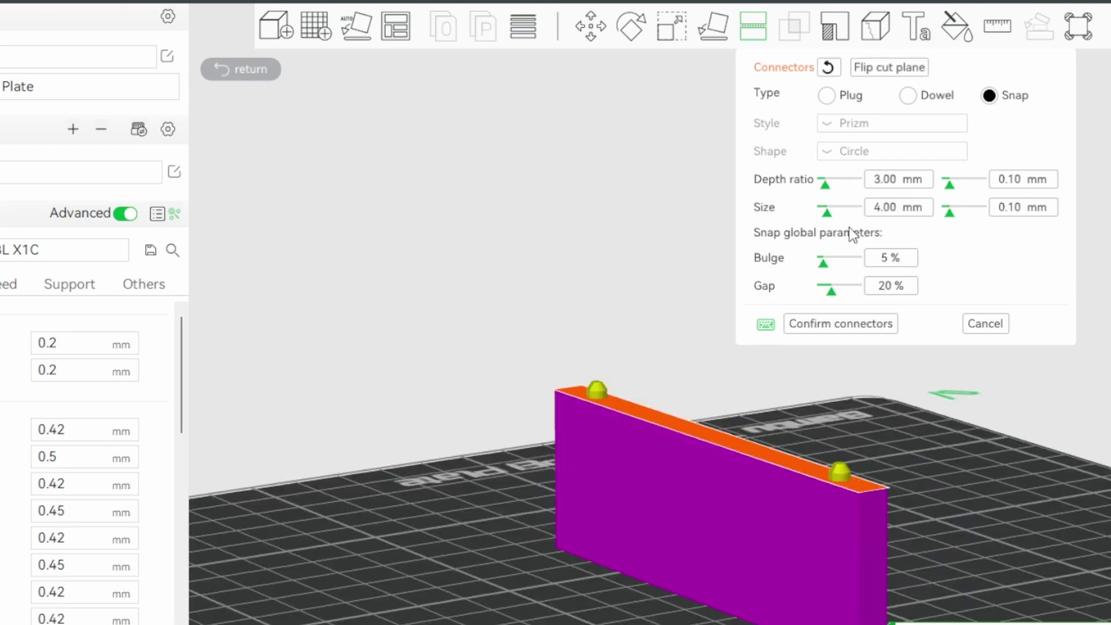
{"action": "left_click", "coordinate": [871, 325]}
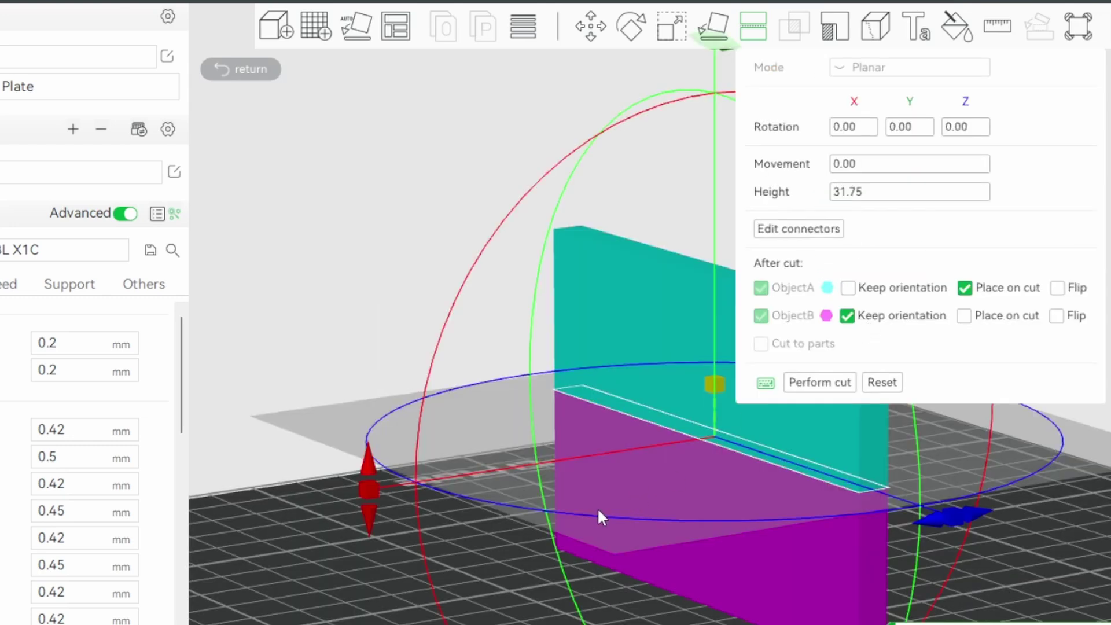
Move the cut plane higher up the bar and set the tolerance to 0.15.
{"action": "left_click", "coordinate": [621, 446]}
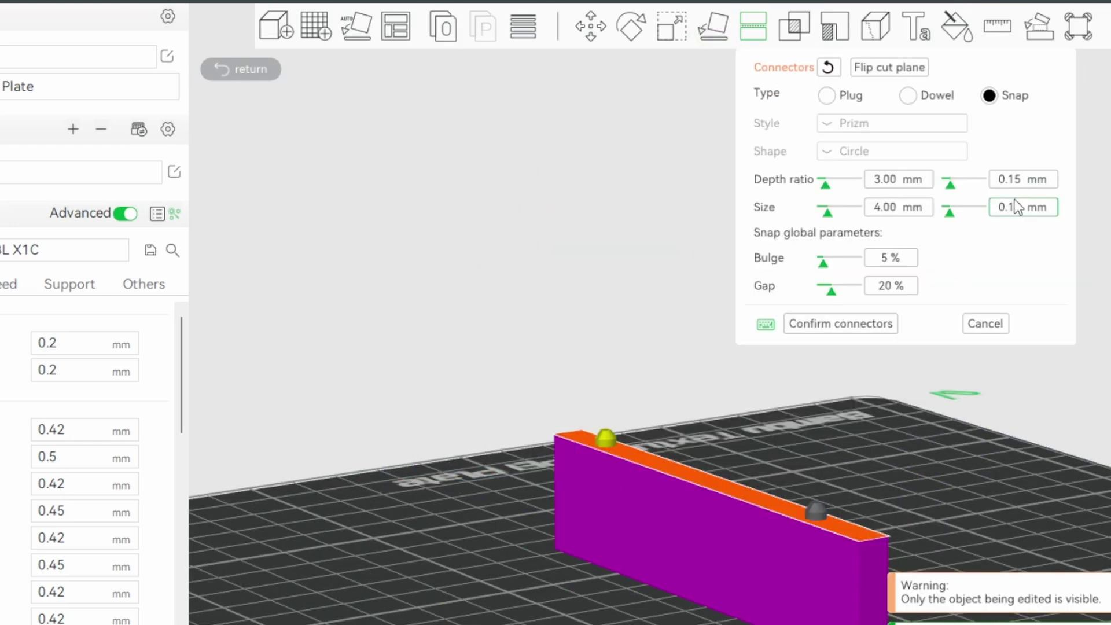
{"action": "type", "text": ".15"}
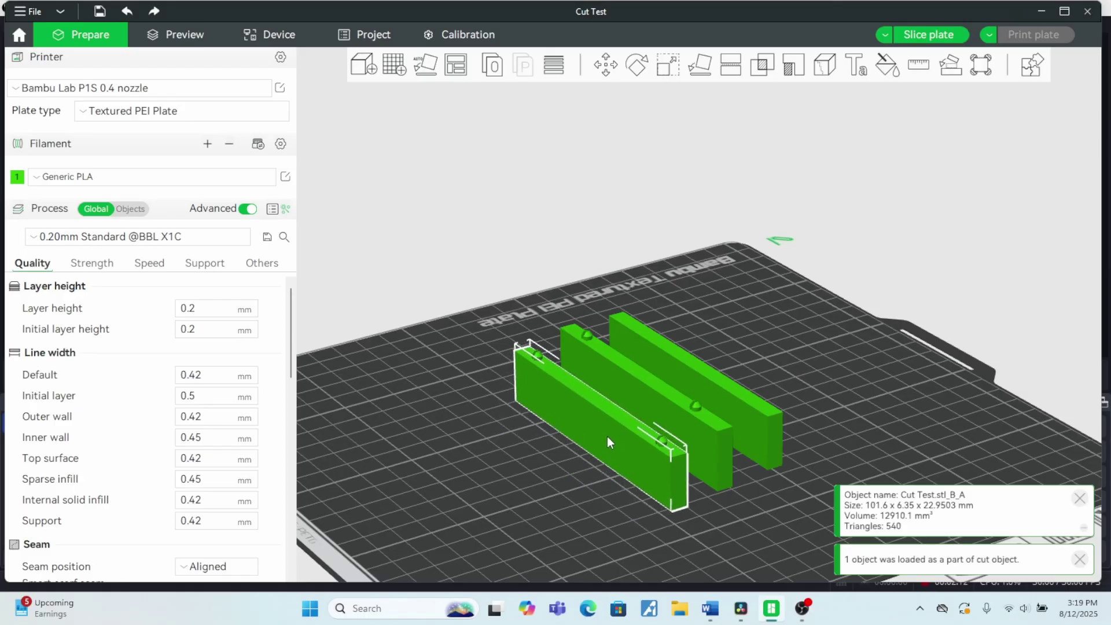
{"action": "left_click", "coordinate": [501, 497]}
Slice the plate holding the cut test pieces.
{"action": "left_click", "coordinate": [951, 37]}
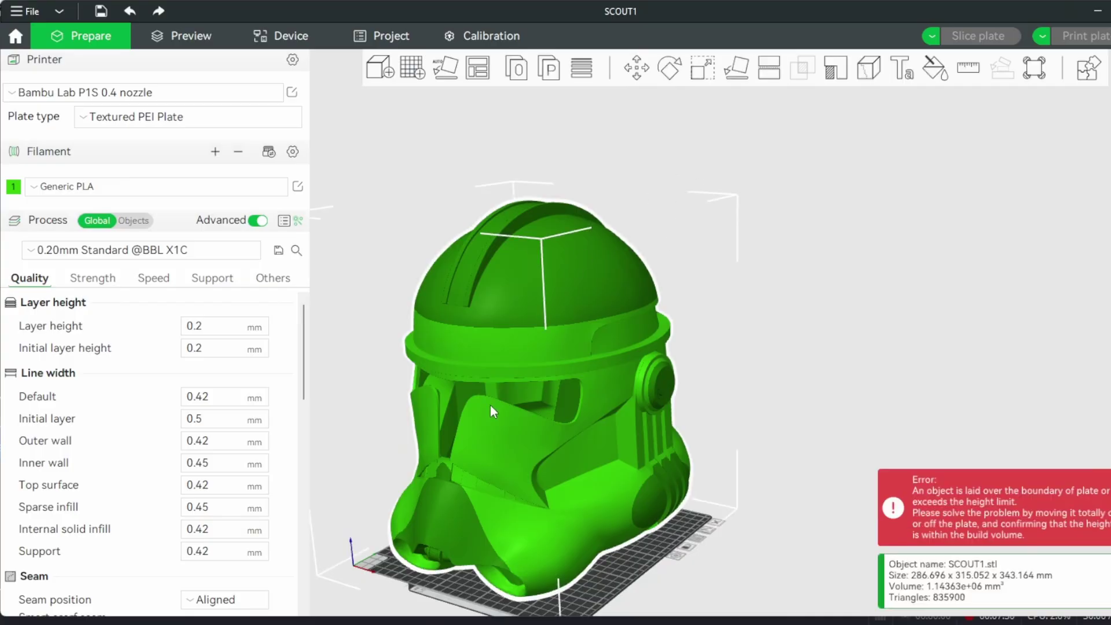
Start a cut on the helmet and raise the cut plane up near the dome.
{"action": "left_click", "coordinate": [767, 65]}
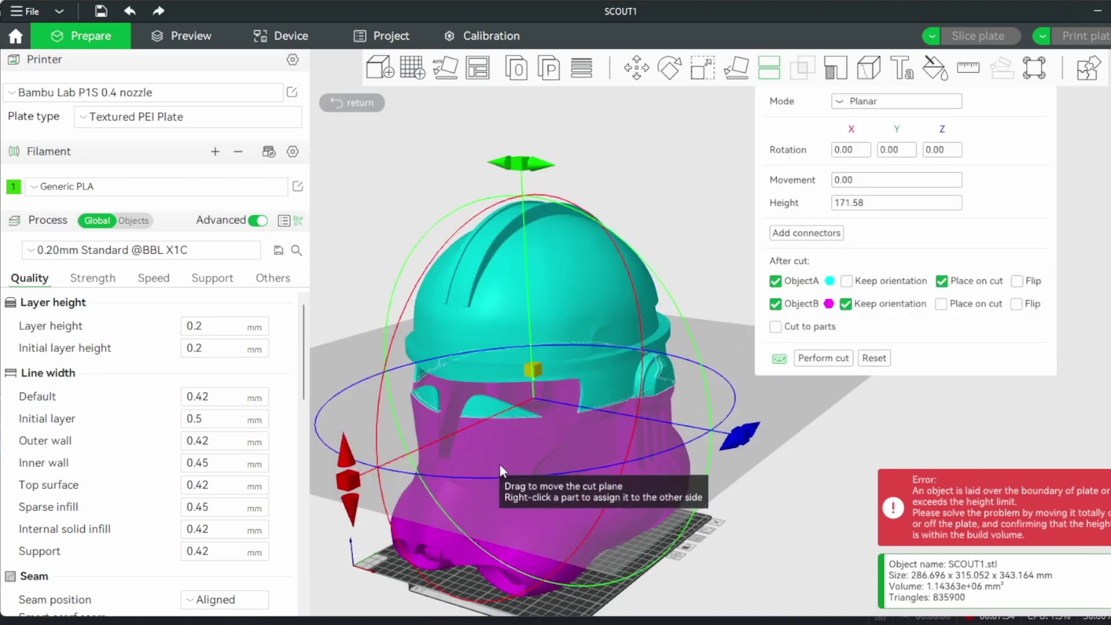
{"action": "left_click_drag", "start_coordinate": [499, 464], "coordinate": [546, 384]}
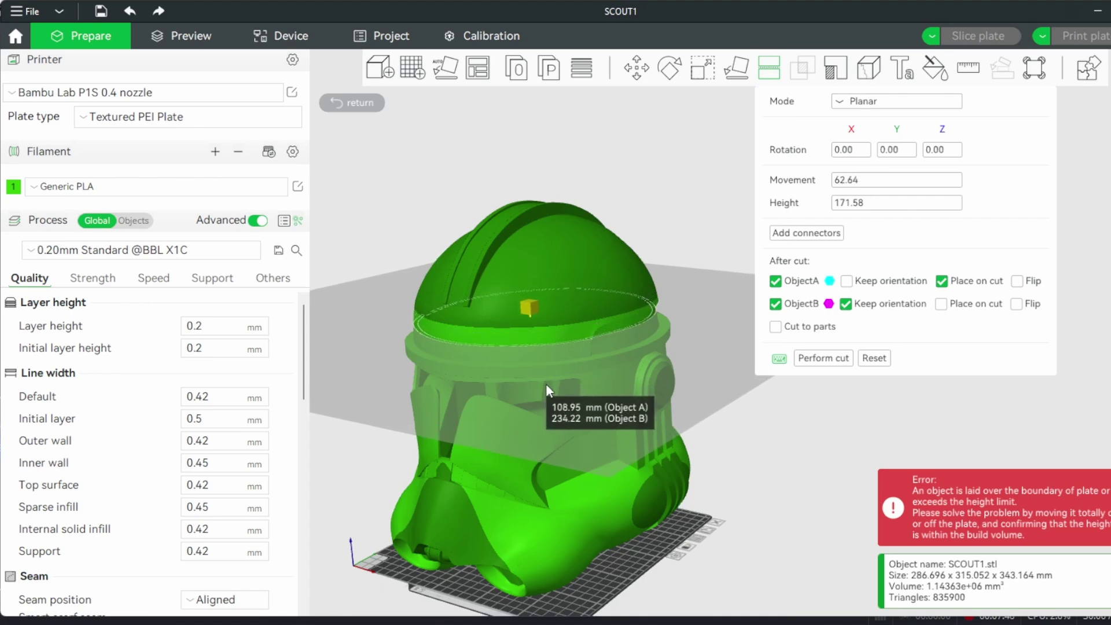
{"action": "scroll", "coordinate": [546, 384], "scroll_direction": "up", "scroll_amount": 5}
{"action": "left_click_drag", "start_coordinate": [605, 273], "coordinate": [607, 267]}
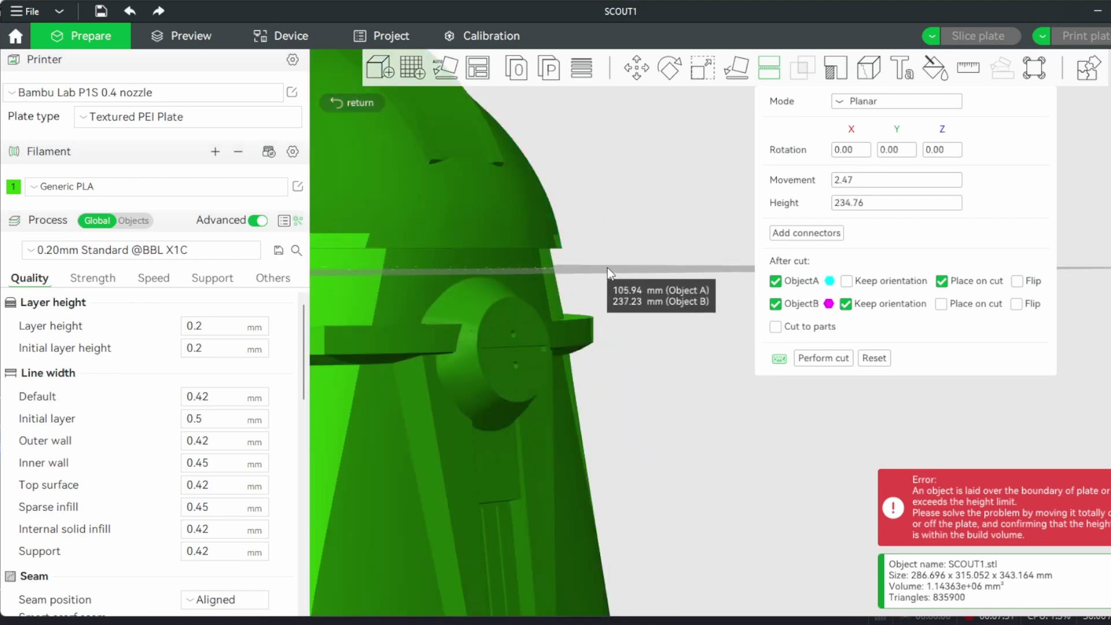
{"action": "scroll", "coordinate": [600, 391], "scroll_direction": "down", "scroll_amount": 5}
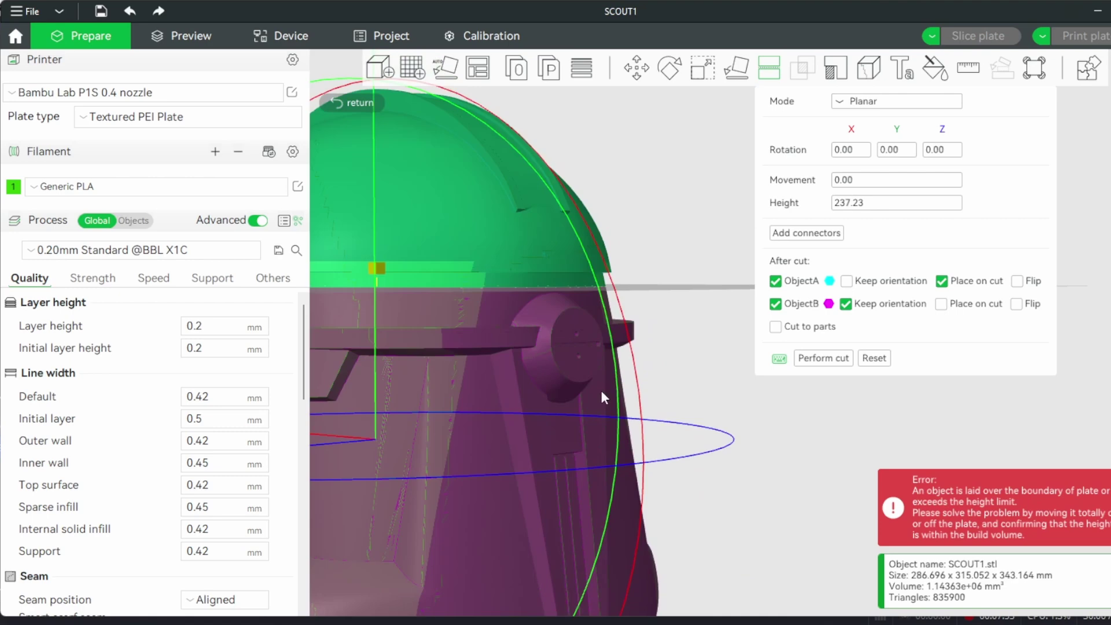
{"action": "left_click_drag", "start_coordinate": [423, 463], "coordinate": [486, 456]}
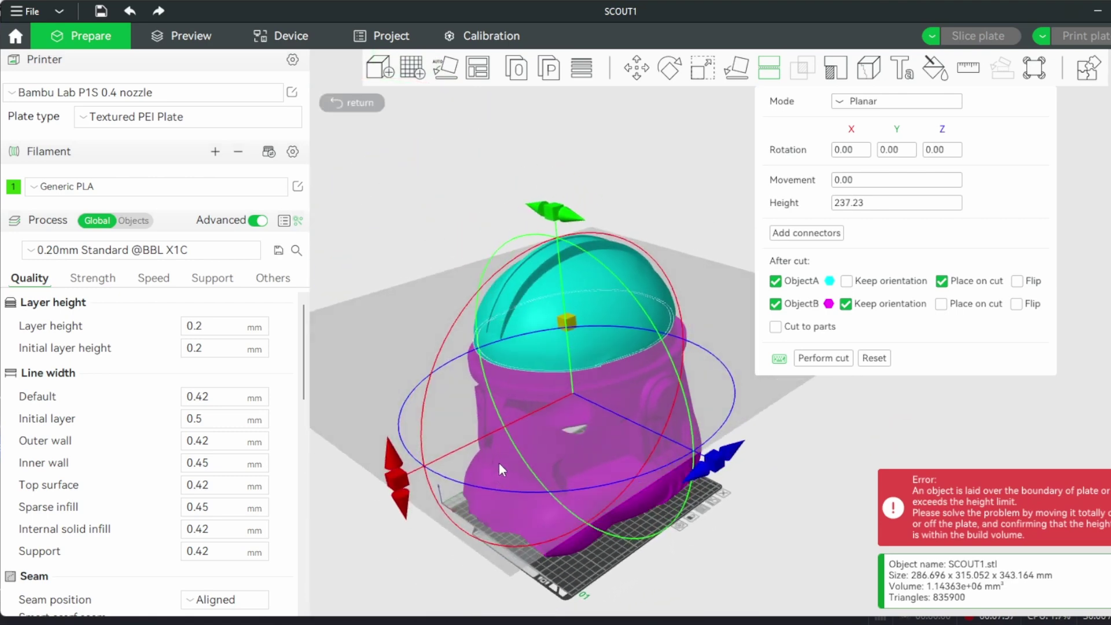
Place three 2.5 mm plug connectors along the cut edge and confirm them.
{"action": "left_click", "coordinate": [806, 233]}
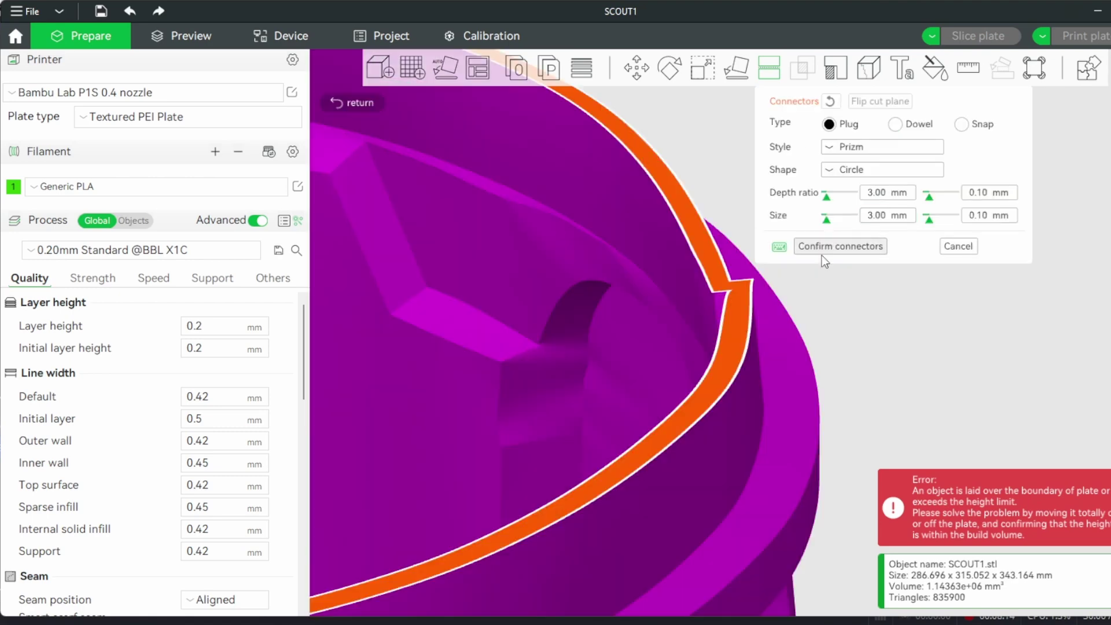
{"action": "left_click", "coordinate": [731, 344]}
{"action": "left_click_drag", "start_coordinate": [727, 347], "coordinate": [498, 452]}
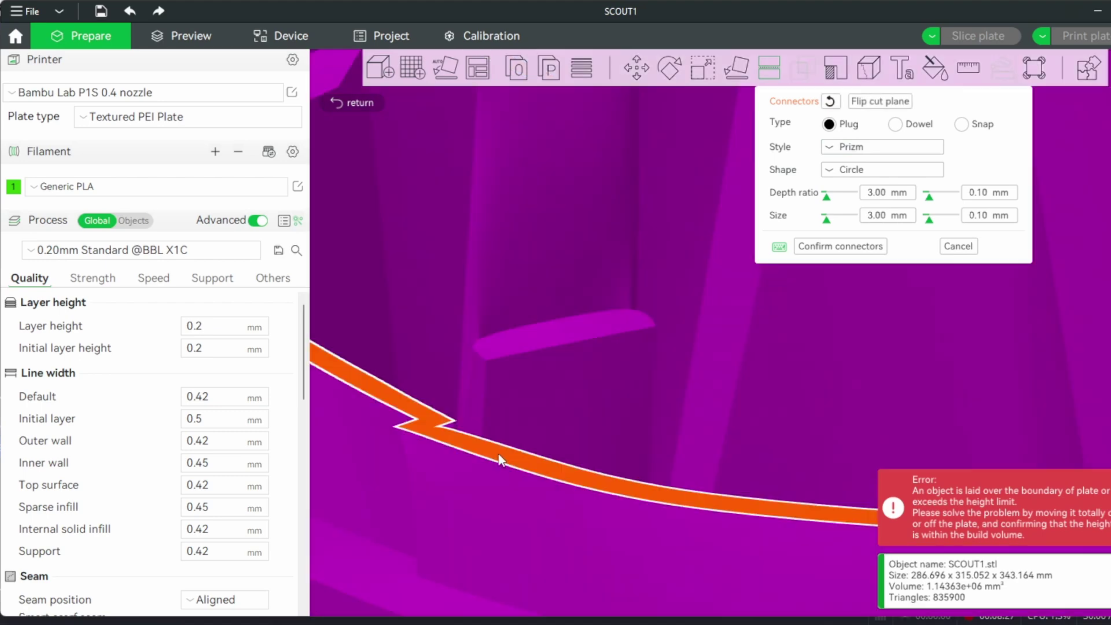
{"action": "left_click_drag", "start_coordinate": [571, 486], "coordinate": [679, 363]}
{"action": "left_click", "coordinate": [588, 241]}
{"action": "left_click", "coordinate": [608, 435]}
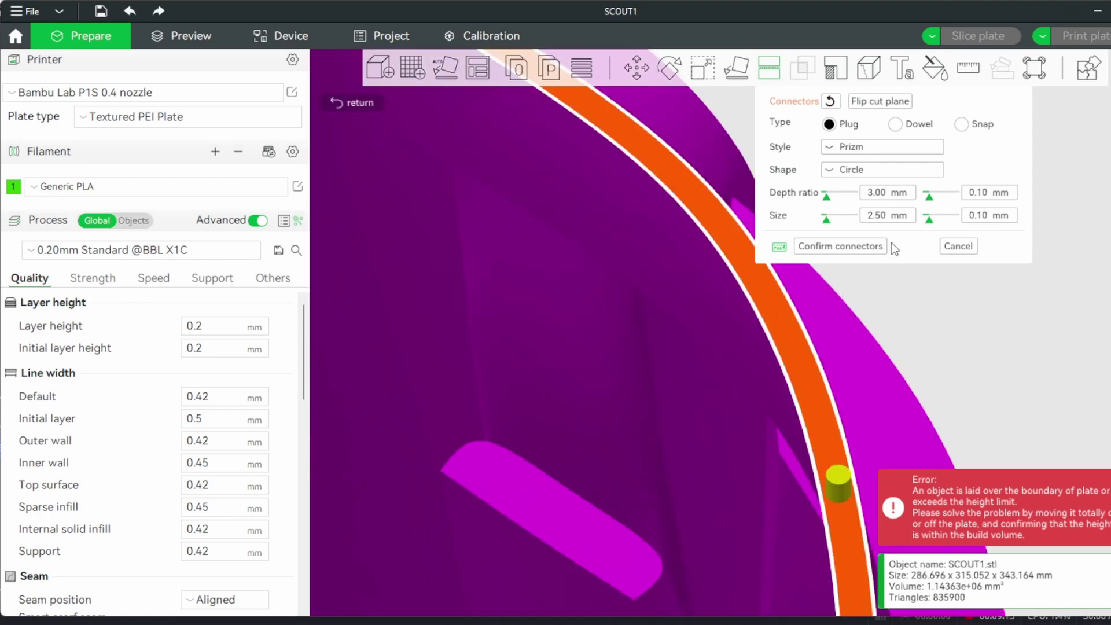
{"action": "left_click", "coordinate": [842, 246]}
Split off the dome, move it aside, and add a second plate for it.
{"action": "scroll", "coordinate": [739, 318], "scroll_direction": "down", "scroll_amount": 5}
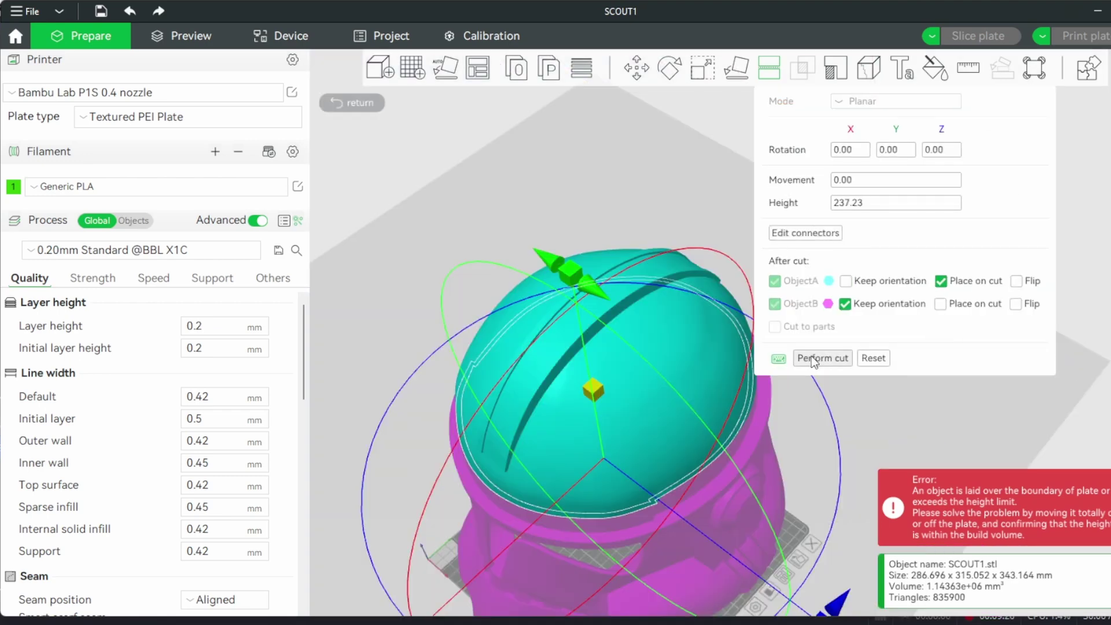
{"action": "left_click", "coordinate": [811, 357]}
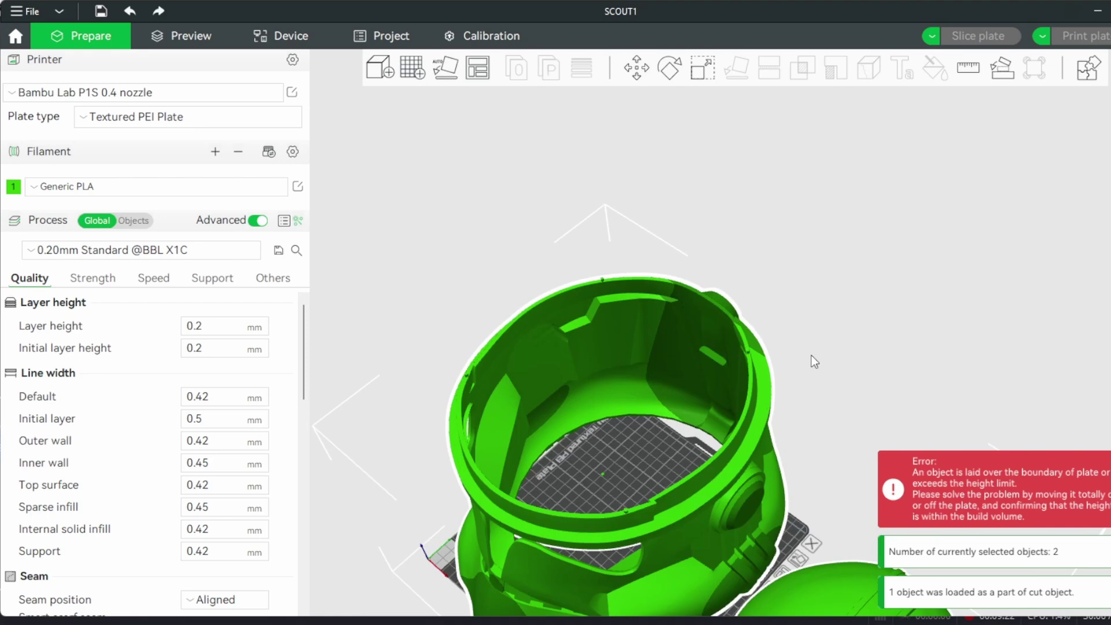
{"action": "left_click_drag", "start_coordinate": [825, 455], "coordinate": [854, 426]}
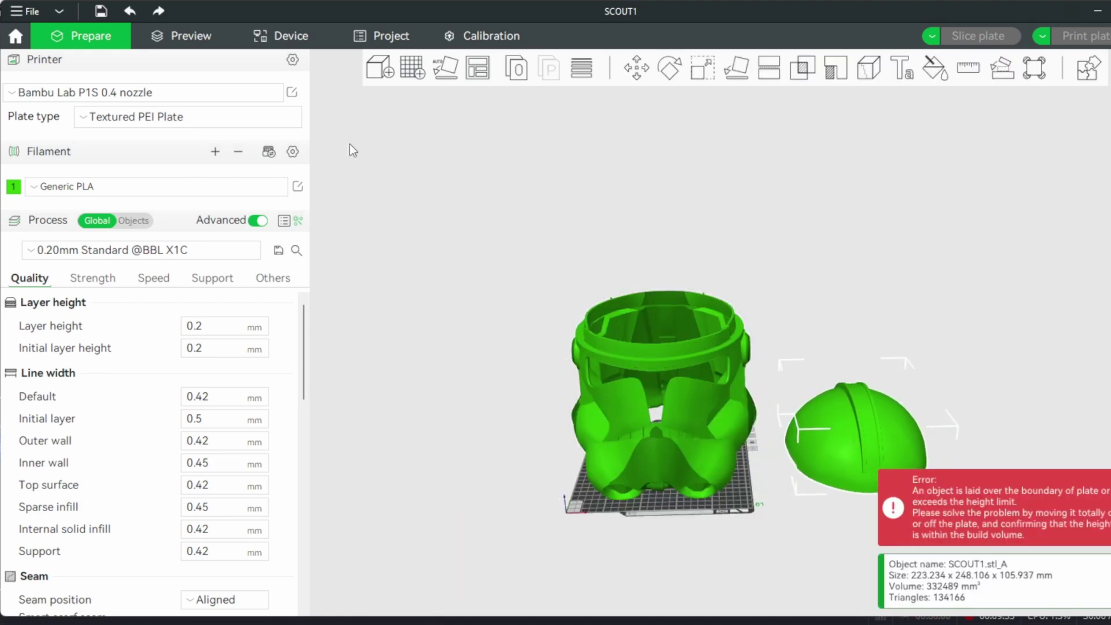
{"action": "left_click", "coordinate": [415, 69]}
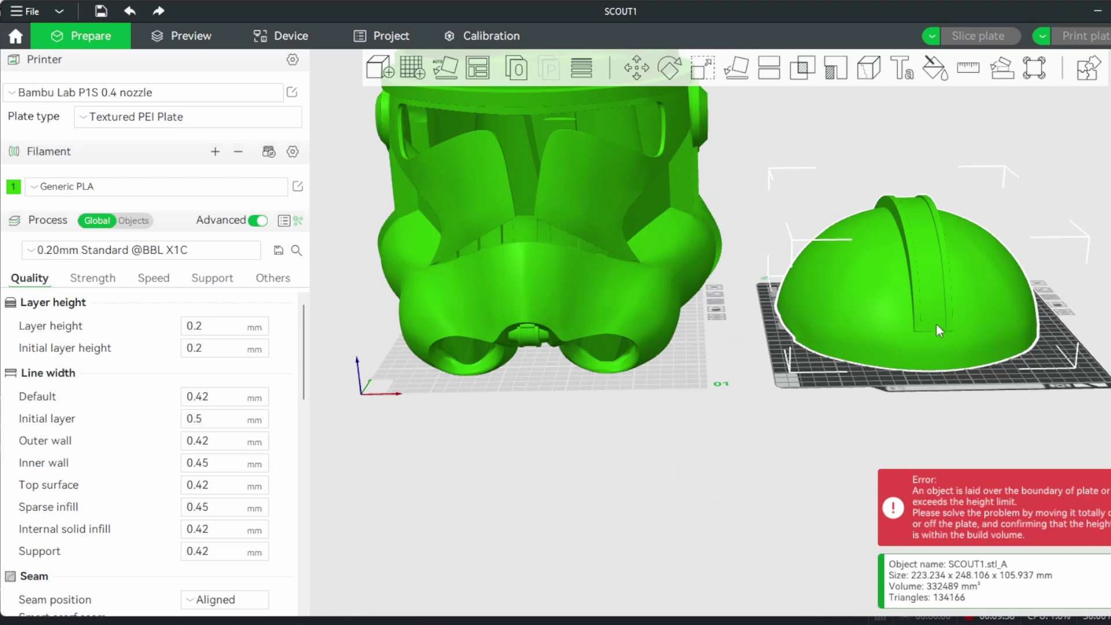
Position the dome on the new plate and move the vertical cut plane across the lower body.
{"action": "left_click_drag", "start_coordinate": [913, 314], "coordinate": [925, 317]}
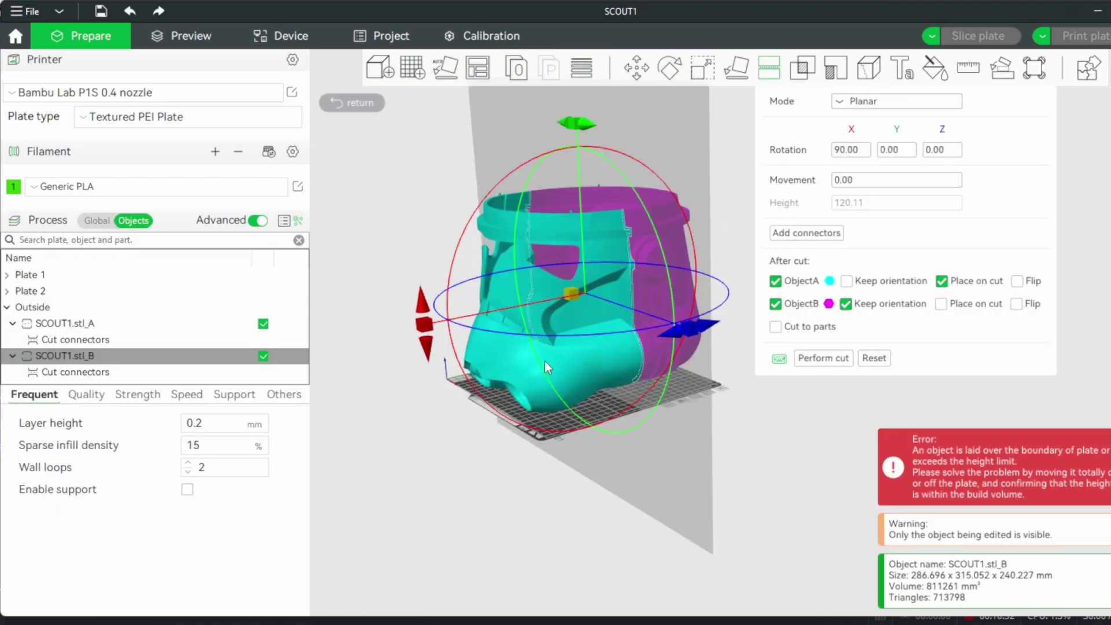
{"action": "scroll", "coordinate": [544, 361], "scroll_direction": "up", "scroll_amount": 5}
{"action": "scroll", "coordinate": [418, 529], "scroll_direction": "down", "scroll_amount": 5}
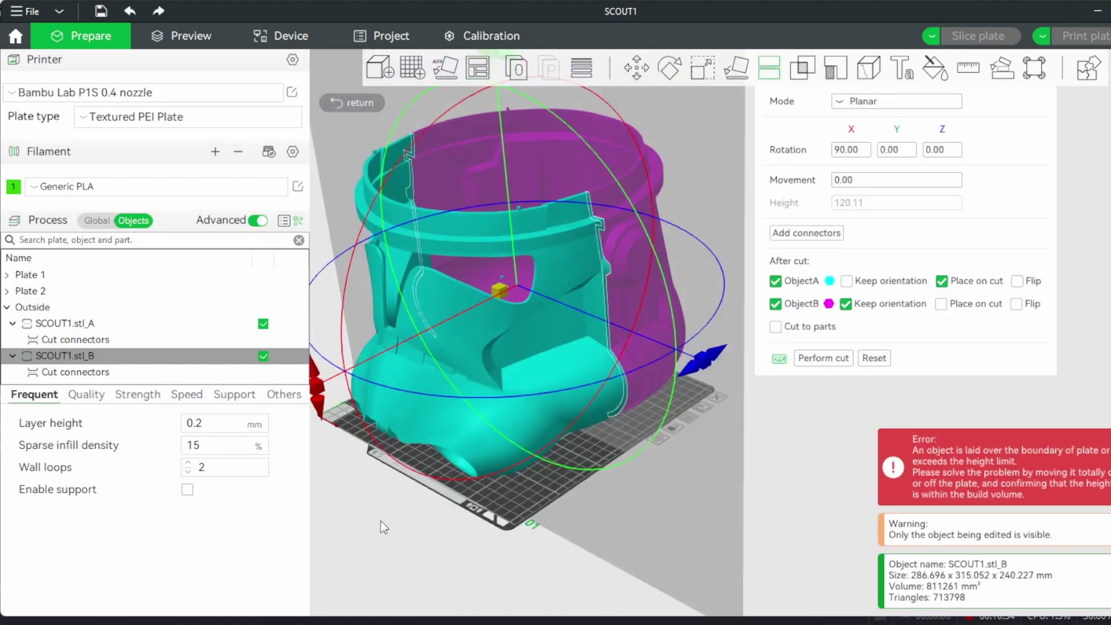
{"action": "scroll", "coordinate": [364, 524], "scroll_direction": "down", "scroll_amount": 1}
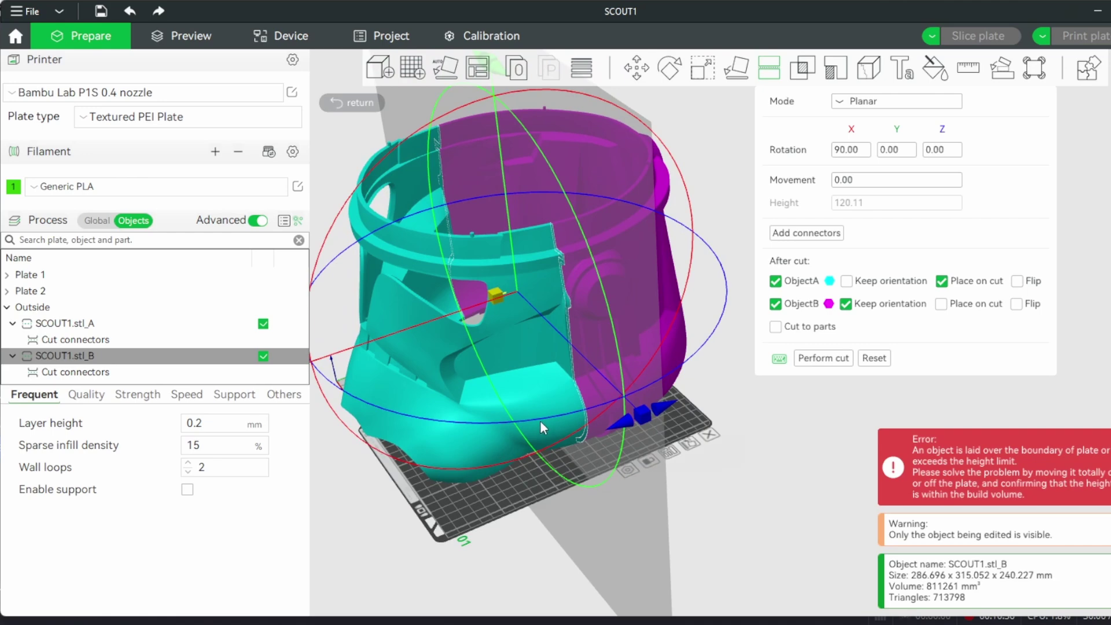
{"action": "left_click_drag", "start_coordinate": [565, 412], "coordinate": [550, 524]}
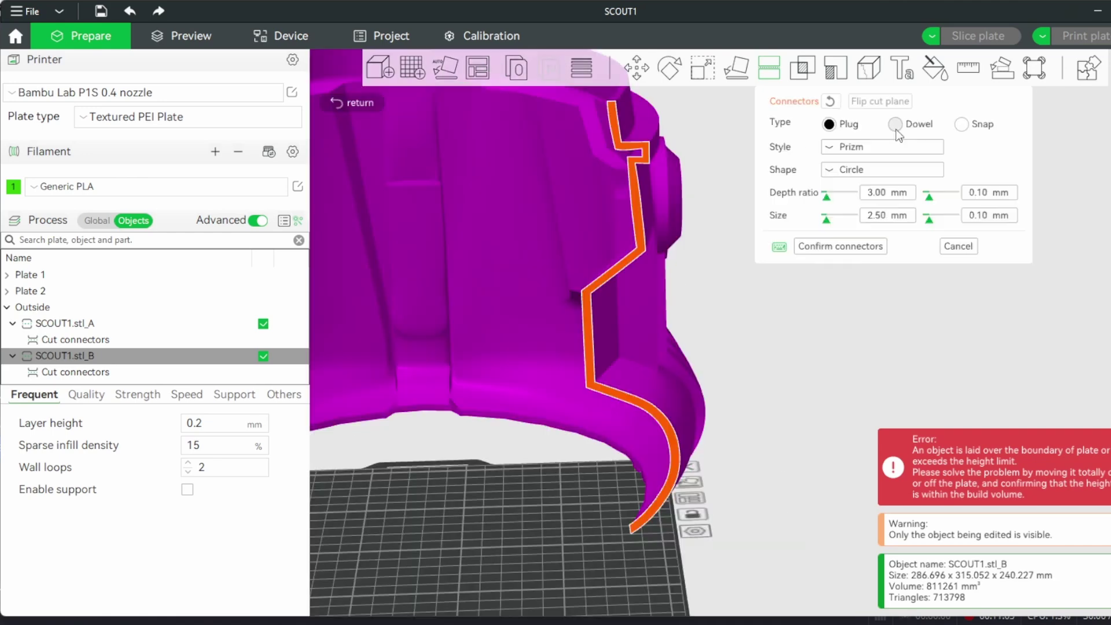
Switch the connectors to 3 mm dowels along the cut edge and confirm them.
{"action": "left_click", "coordinate": [896, 125]}
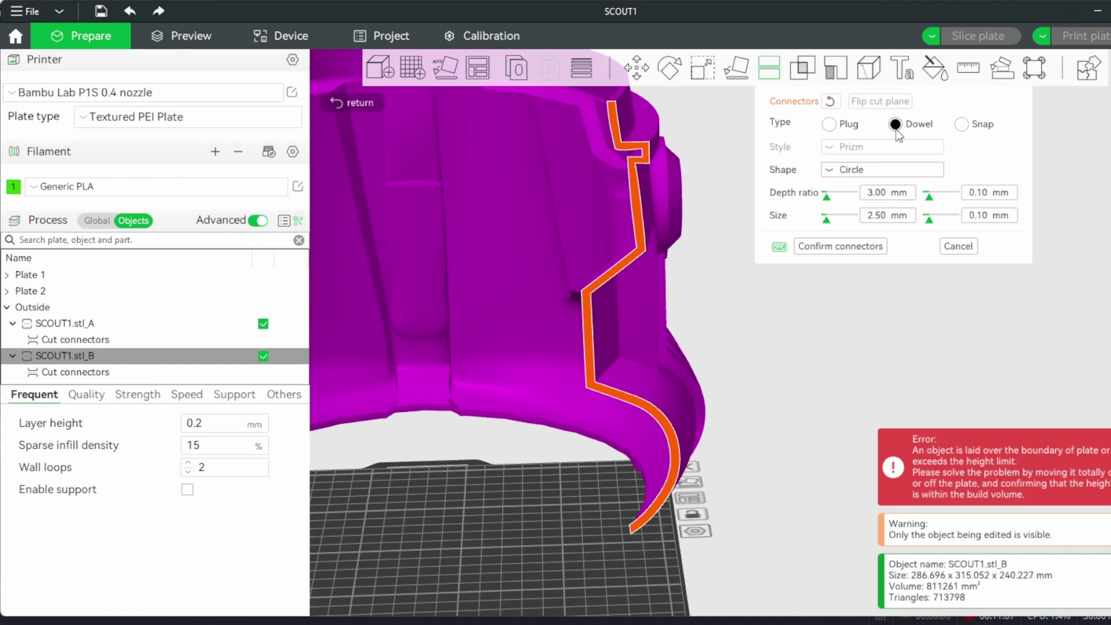
{"action": "scroll", "coordinate": [668, 273], "scroll_direction": "up", "scroll_amount": 5}
{"action": "scroll", "coordinate": [656, 380], "scroll_direction": "up", "scroll_amount": 5}
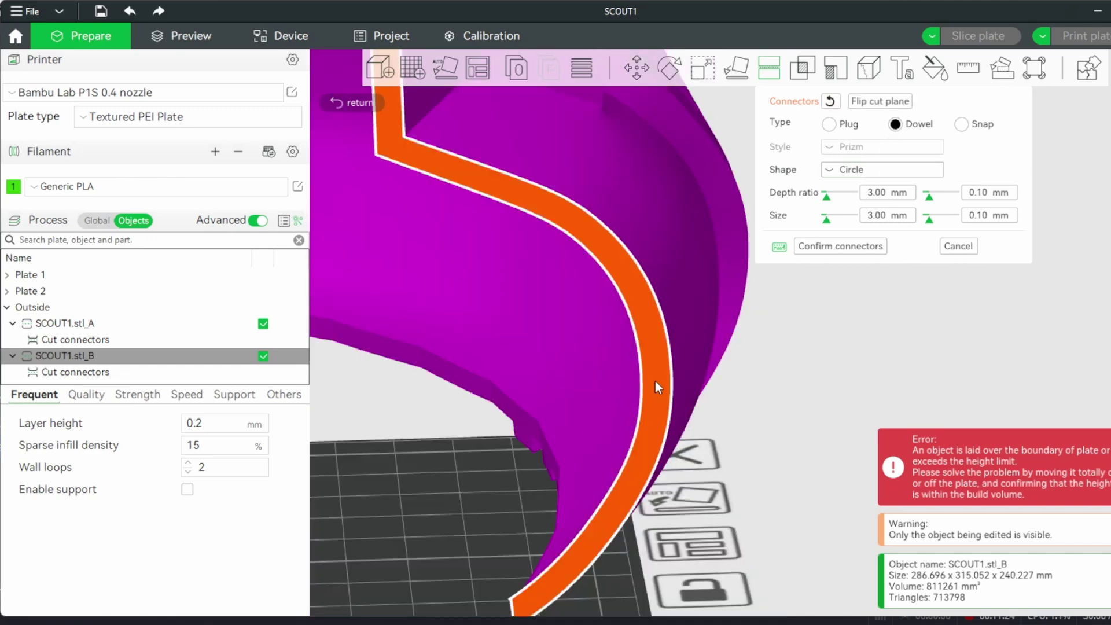
{"action": "scroll", "coordinate": [496, 255], "scroll_direction": "up", "scroll_amount": 5}
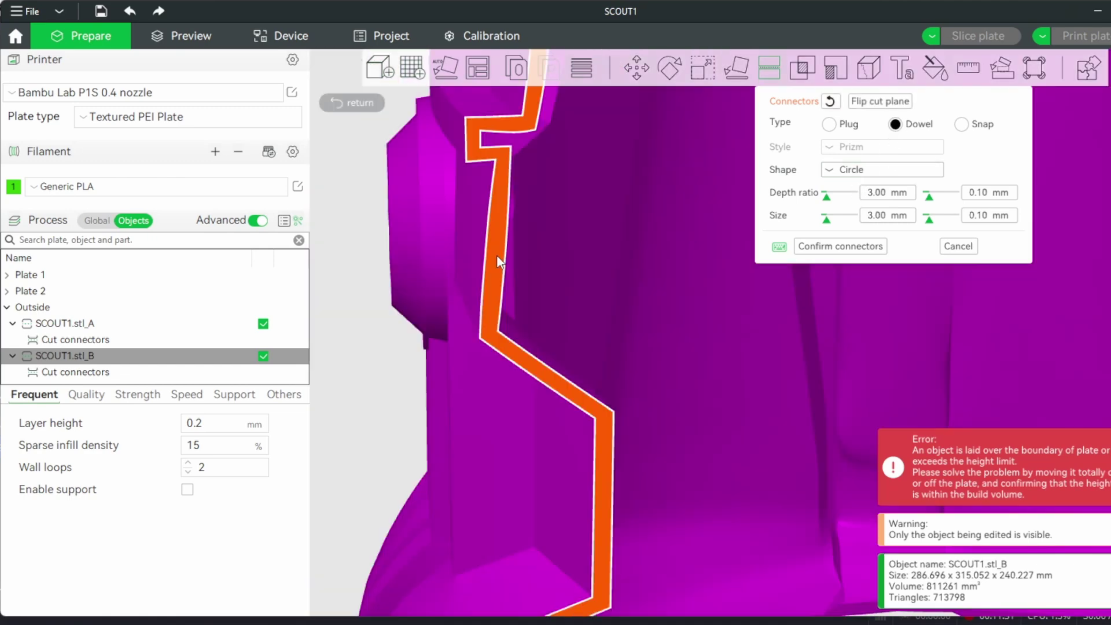
{"action": "left_click_drag", "start_coordinate": [495, 254], "coordinate": [489, 497]}
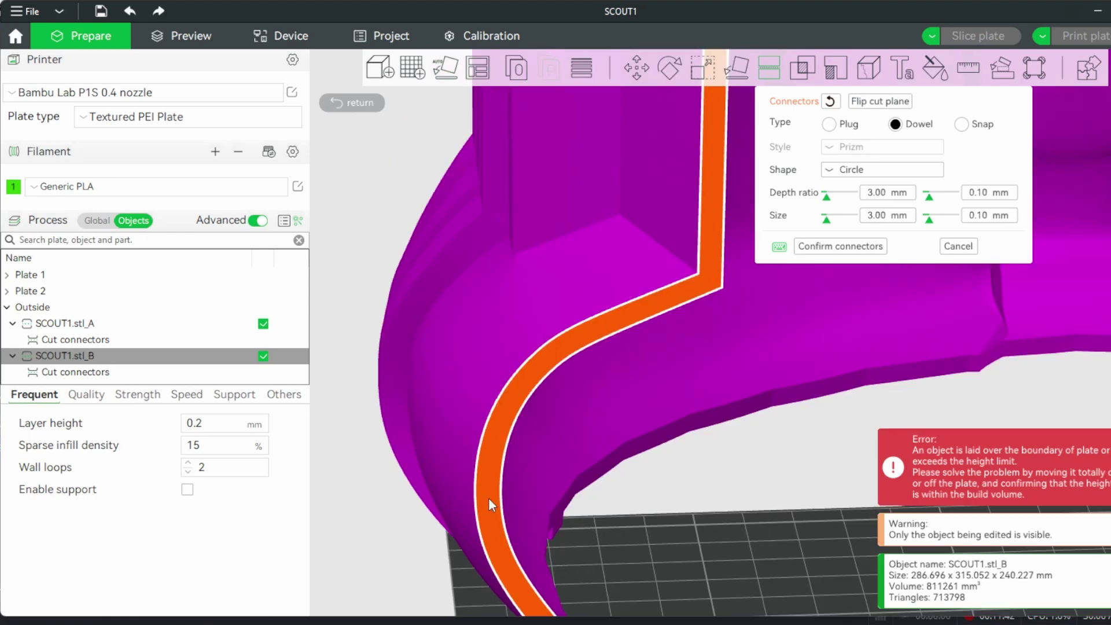
{"action": "key", "text": "z"}
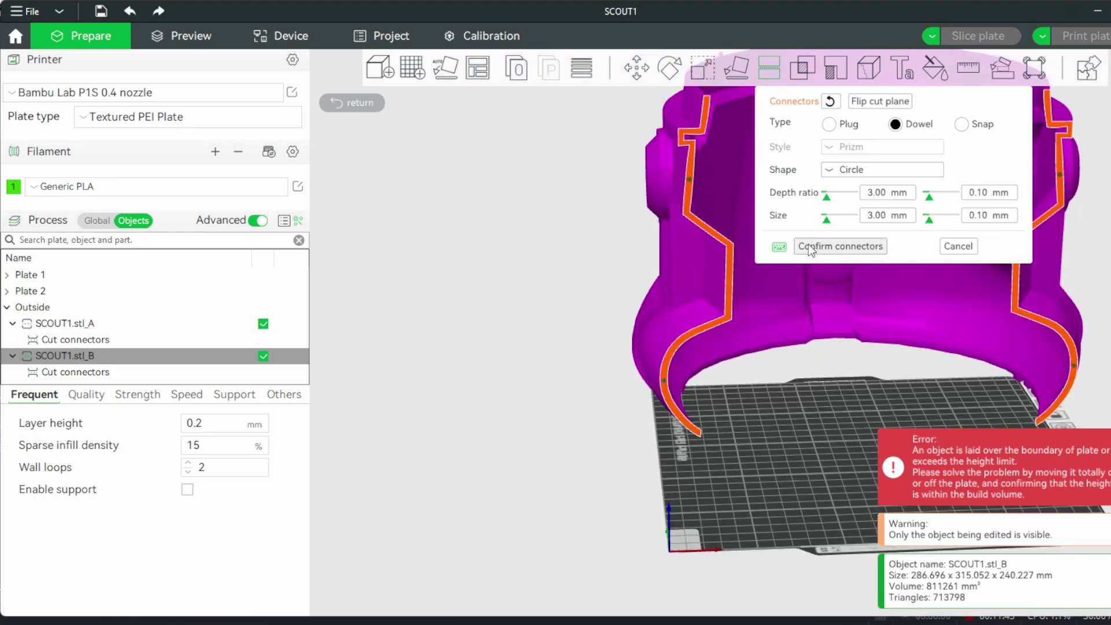
{"action": "left_click", "coordinate": [808, 244]}
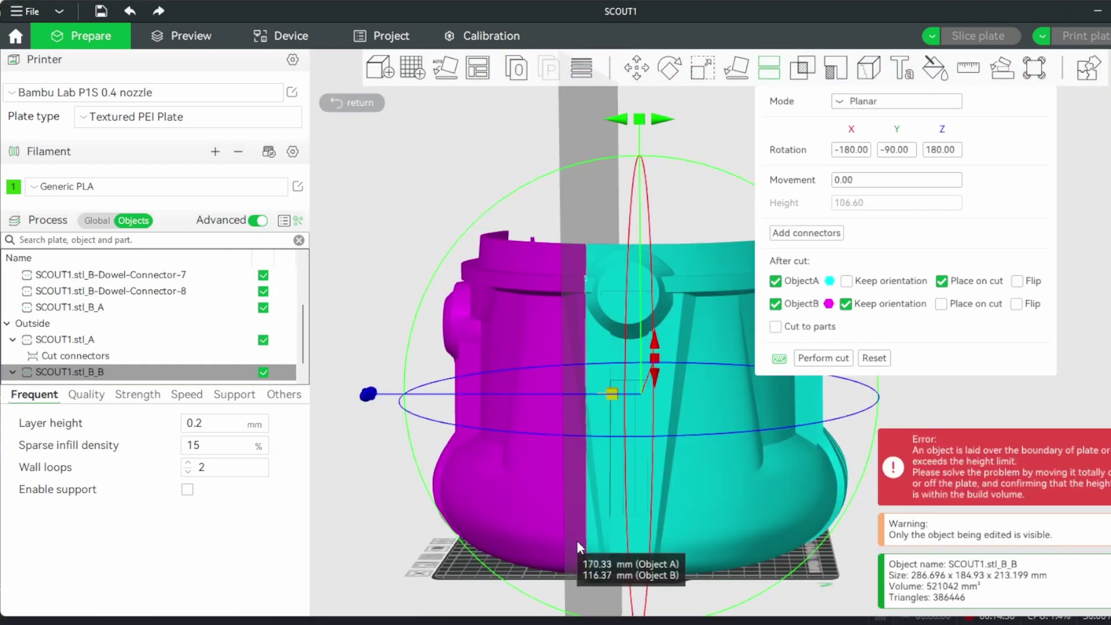
Shift the final cut plane, turn the right part, and check parts on Plates 1, 2 and 3.
{"action": "left_click_drag", "start_coordinate": [577, 540], "coordinate": [546, 541]}
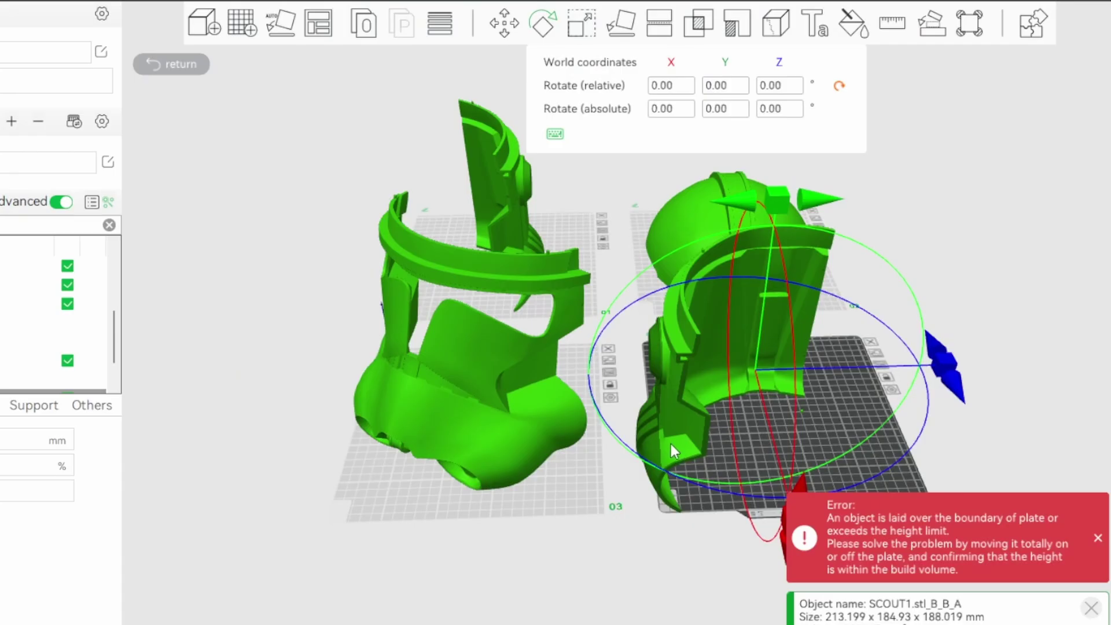
{"action": "left_click_drag", "start_coordinate": [671, 443], "coordinate": [662, 464]}
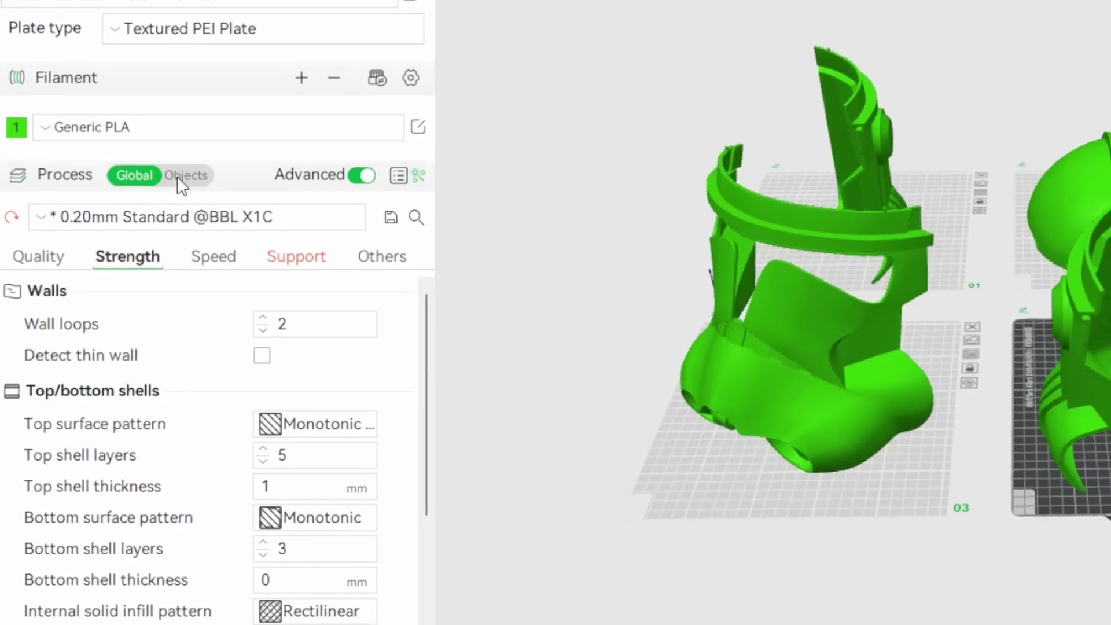
{"action": "left_click", "coordinate": [182, 176]}
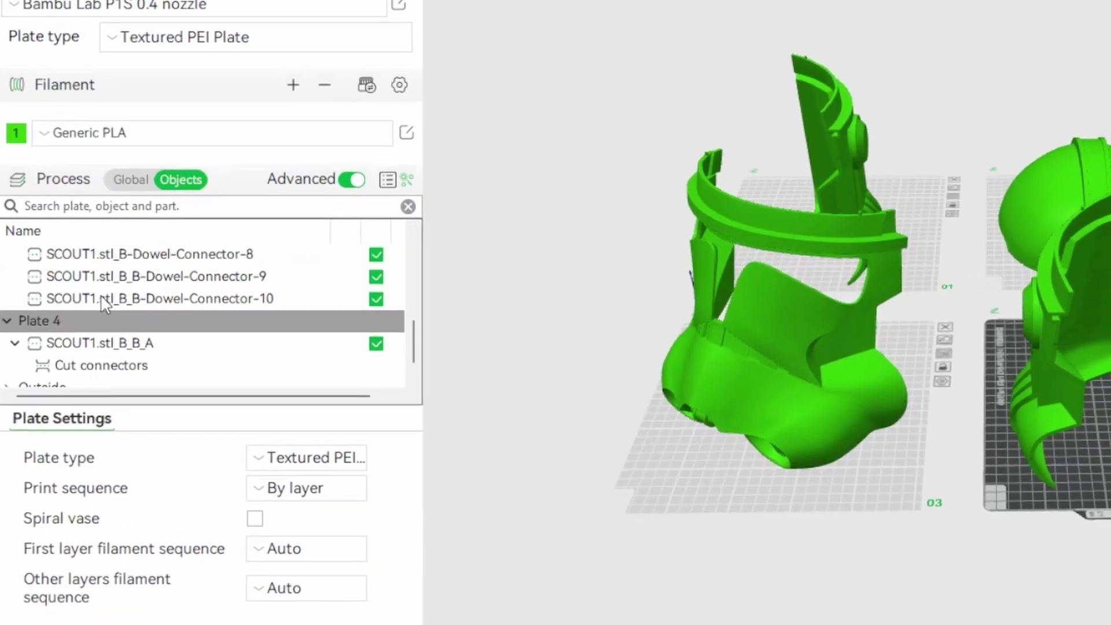
{"action": "scroll", "coordinate": [102, 298], "scroll_direction": "up", "scroll_amount": 5}
{"action": "left_click", "coordinate": [53, 255]}
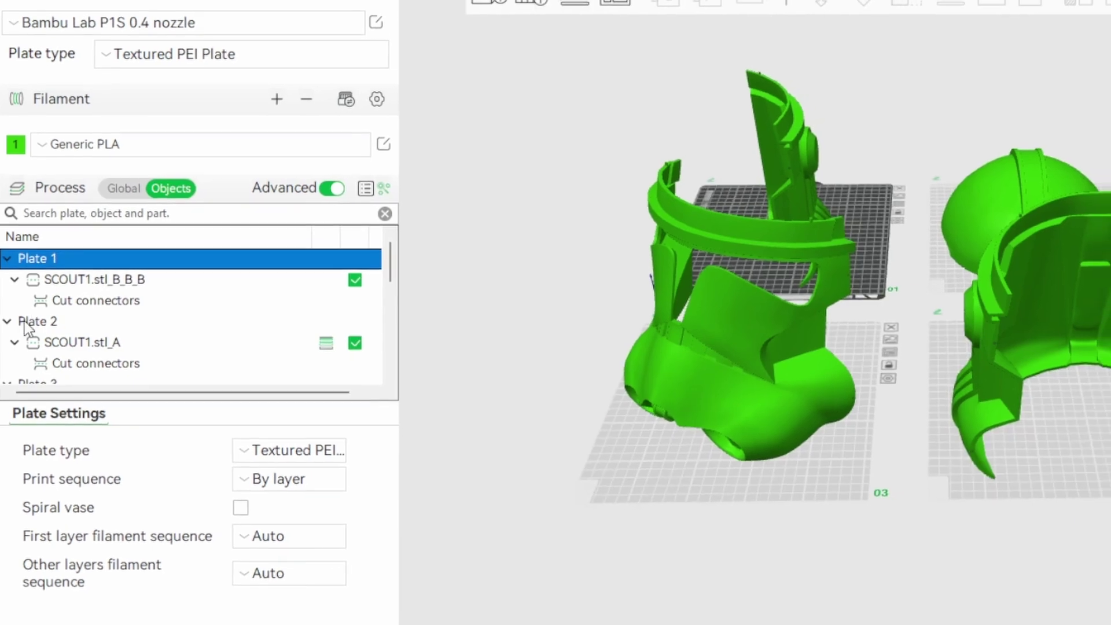
{"action": "left_click", "coordinate": [24, 321]}
{"action": "scroll", "coordinate": [29, 345], "scroll_direction": "down", "scroll_amount": 1}
{"action": "left_click", "coordinate": [41, 328]}
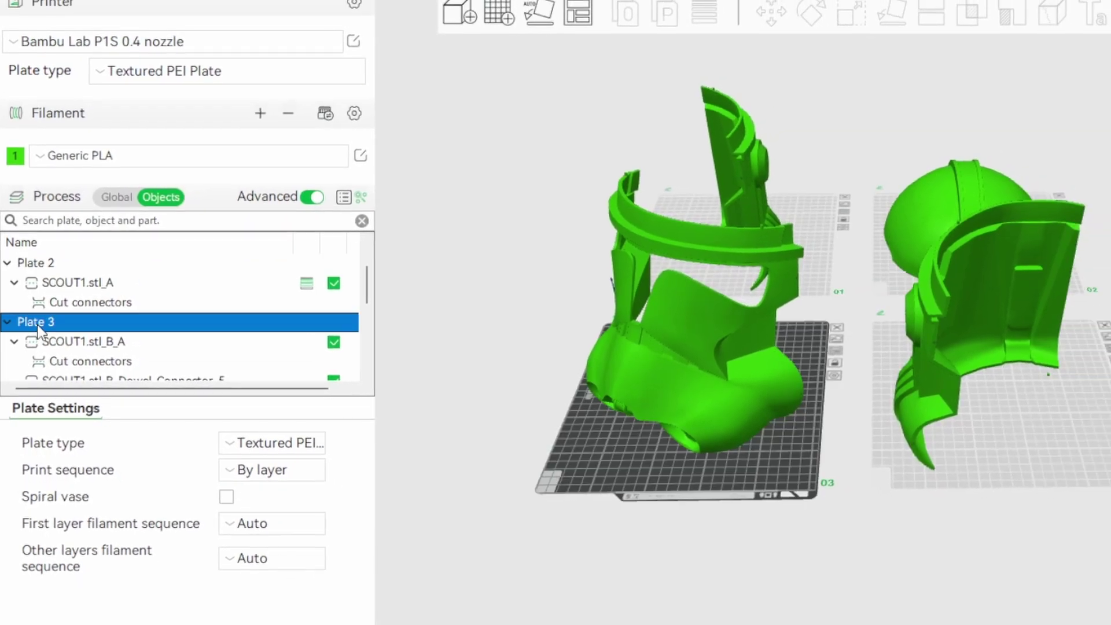
{"action": "scroll", "coordinate": [37, 325], "scroll_direction": "down", "scroll_amount": 5}
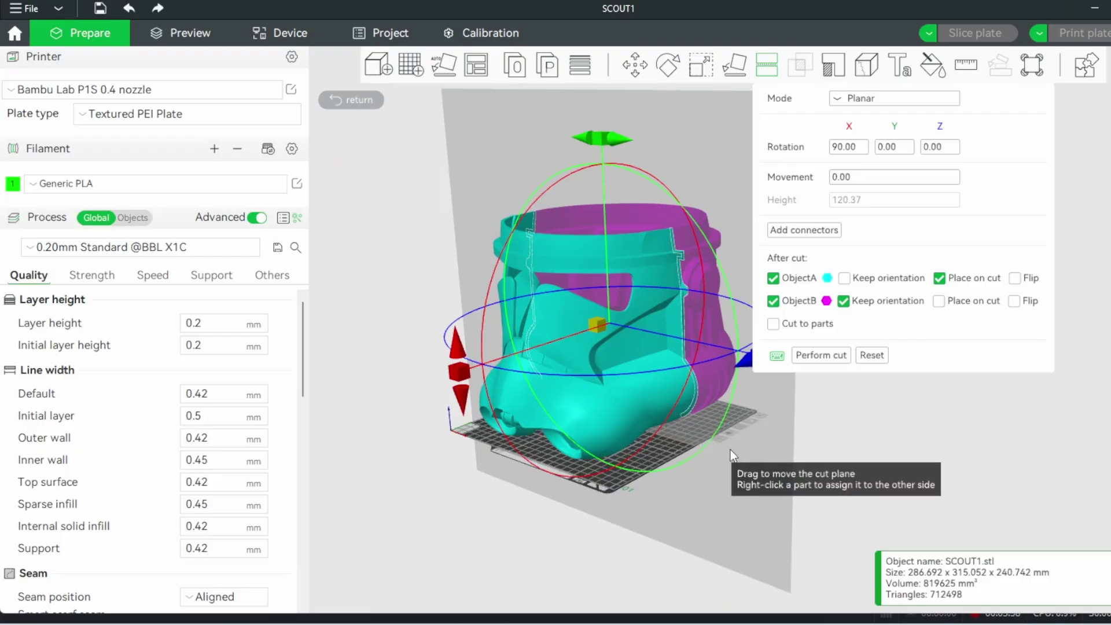
Move the cut plane across the helmet and angle it around the vertical axis.
{"action": "left_click_drag", "start_coordinate": [730, 450], "coordinate": [669, 470]}
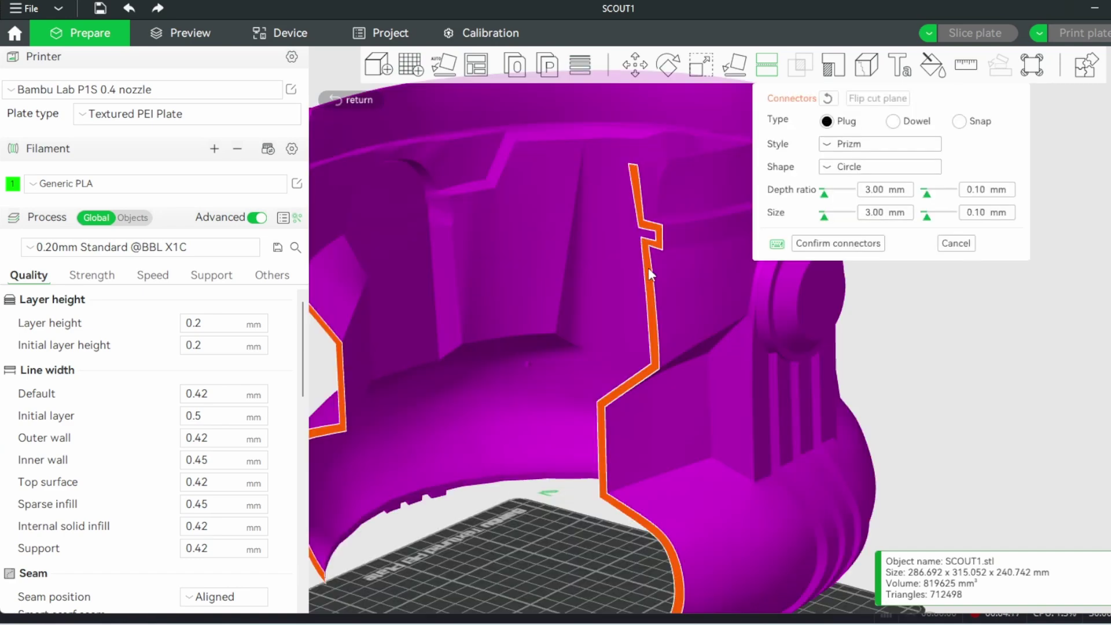
{"action": "left_click", "coordinate": [647, 271]}
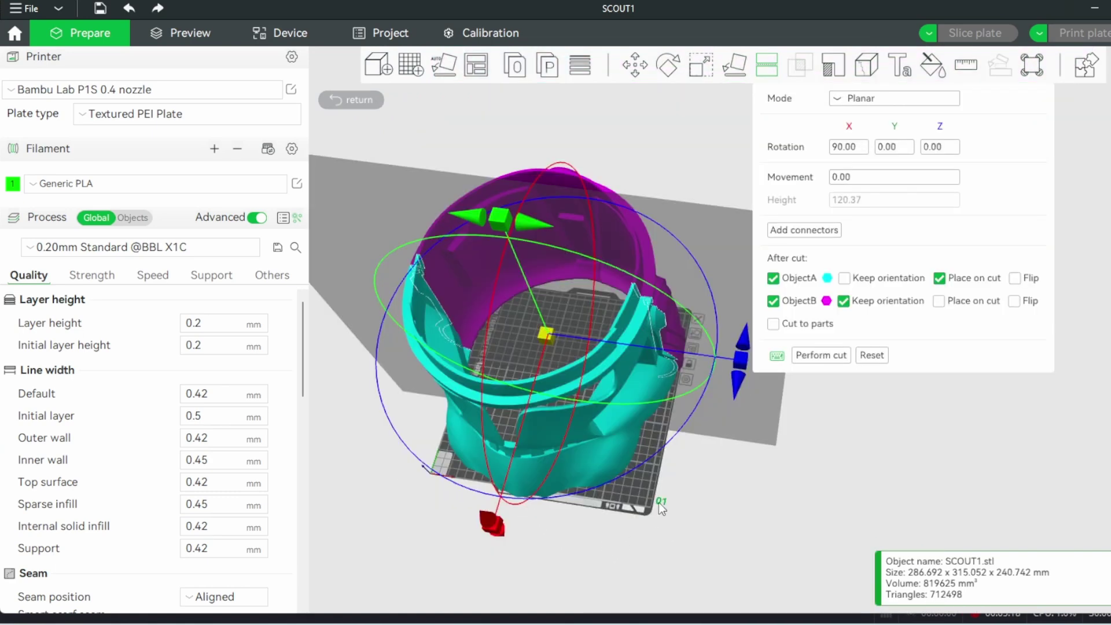
{"action": "left_click_drag", "start_coordinate": [719, 396], "coordinate": [702, 461]}
Place plug connectors on the angled cut edge, confirm them, and perform the cut.
{"action": "left_click", "coordinate": [798, 230]}
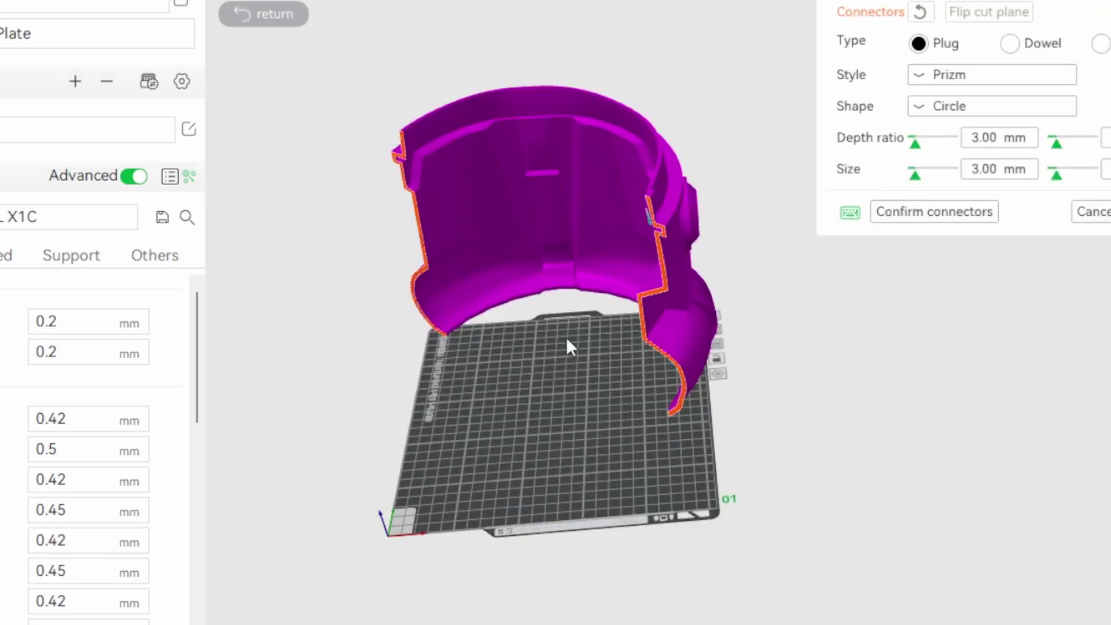
{"action": "scroll", "coordinate": [566, 336], "scroll_direction": "up", "scroll_amount": 5}
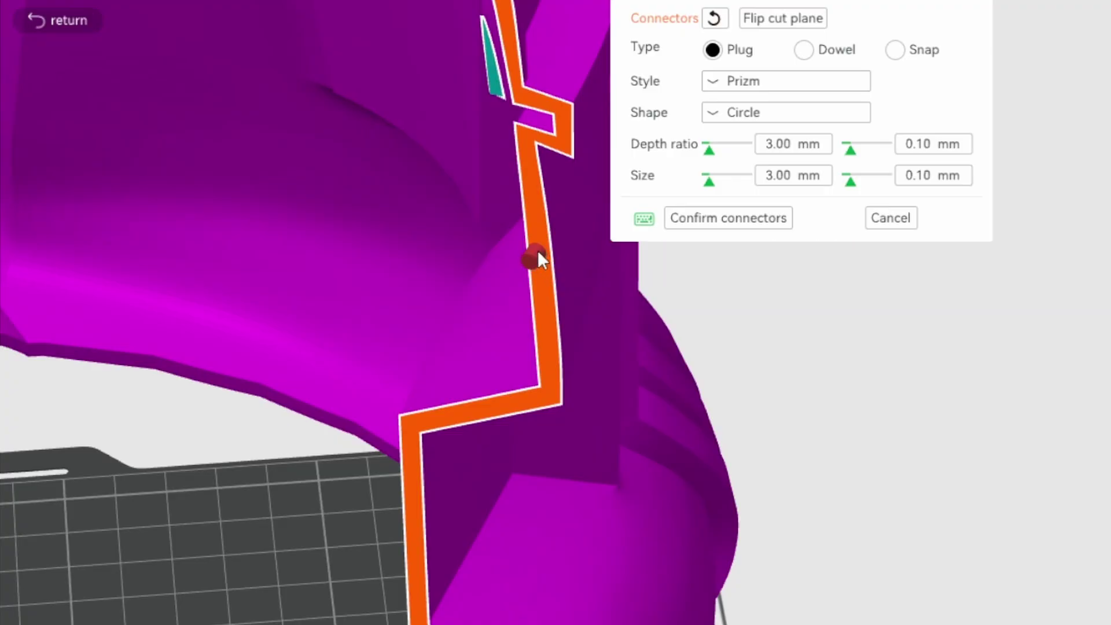
{"action": "left_click", "coordinate": [537, 253]}
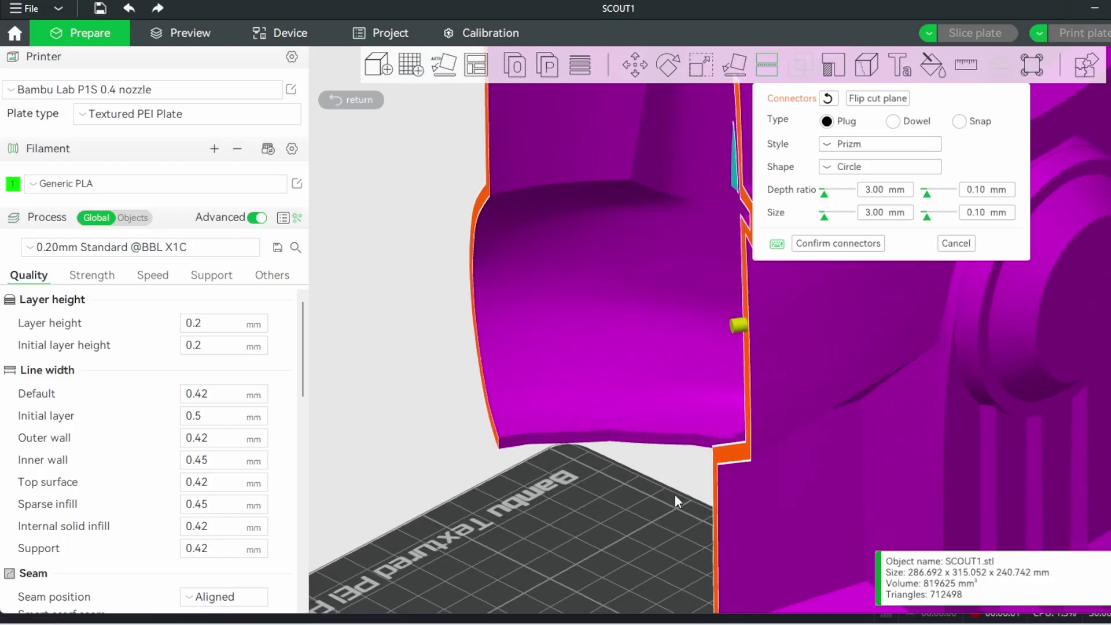
{"action": "left_click_drag", "start_coordinate": [675, 494], "coordinate": [644, 491]}
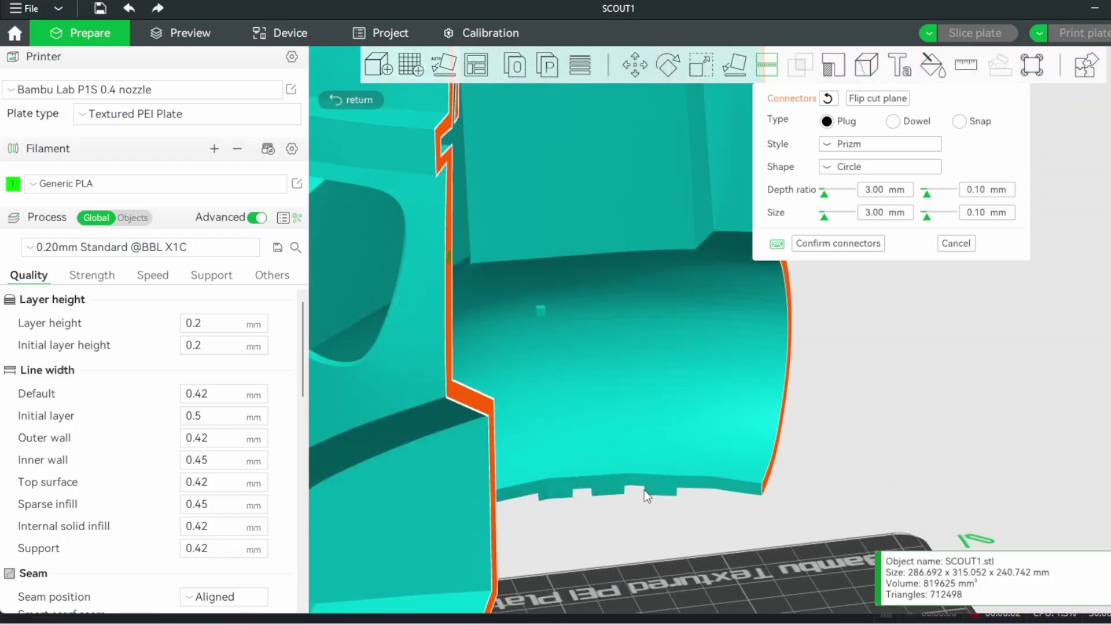
{"action": "left_click", "coordinate": [837, 243]}
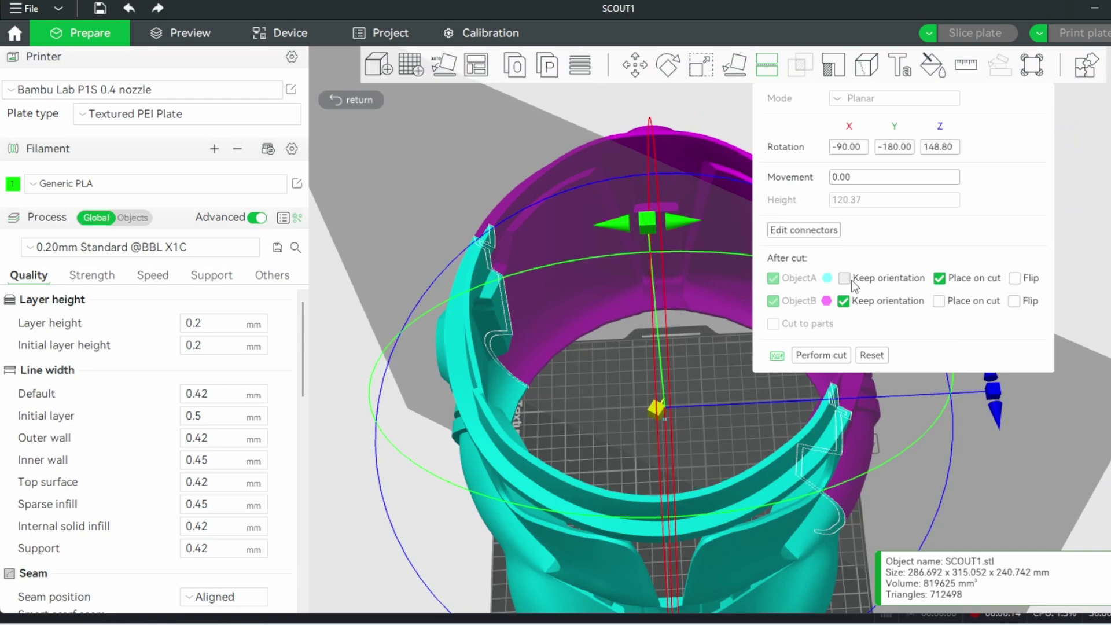
{"action": "left_click", "coordinate": [813, 356]}
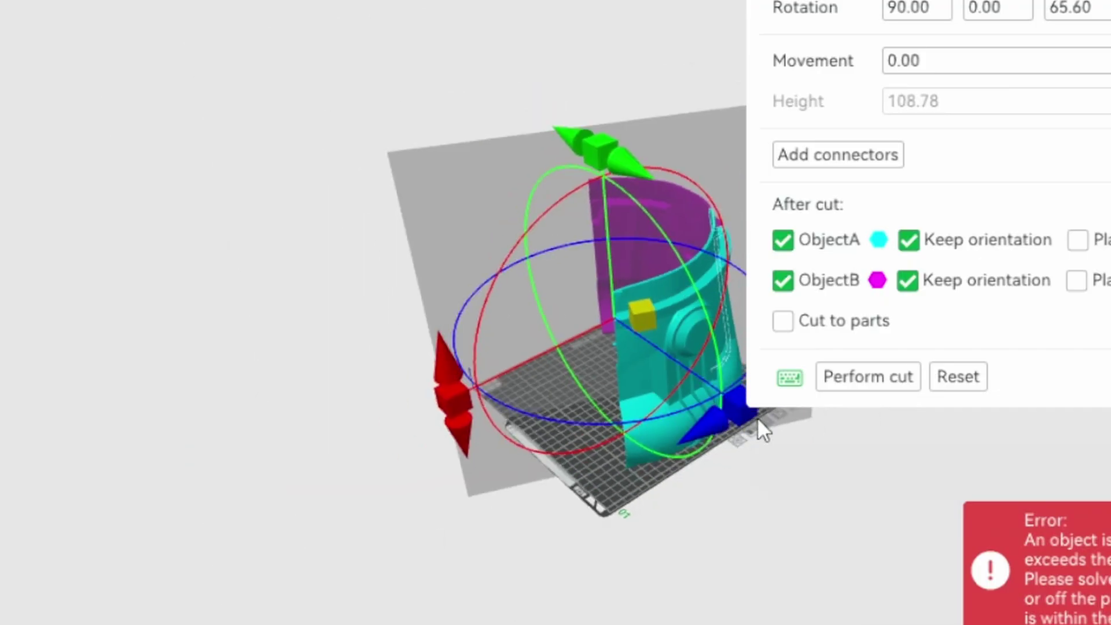
{"action": "left_click", "coordinate": [876, 383]}
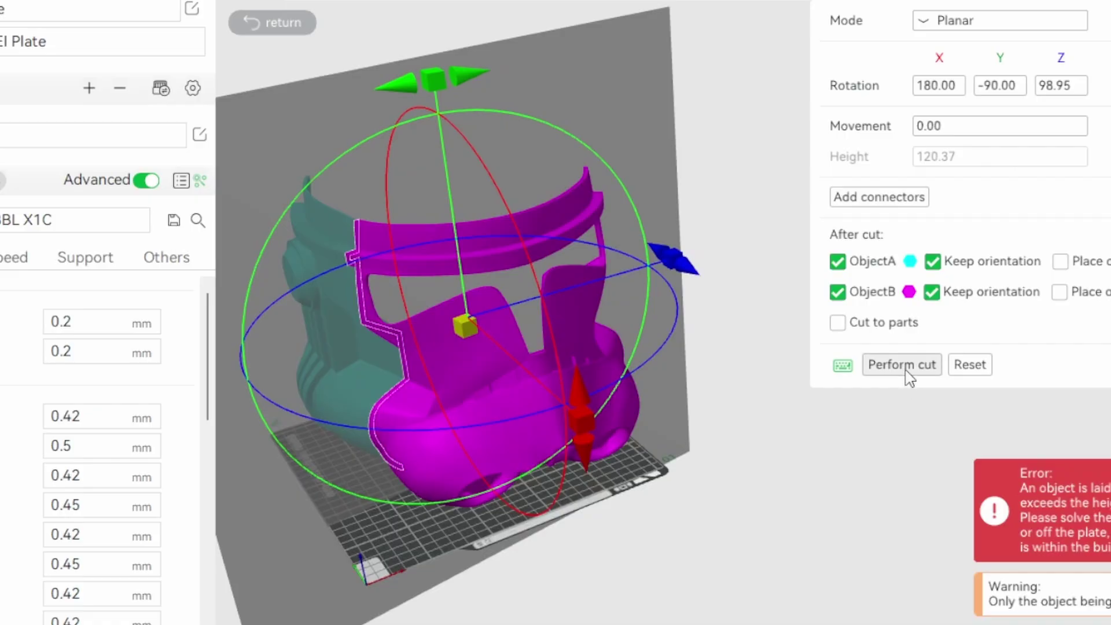